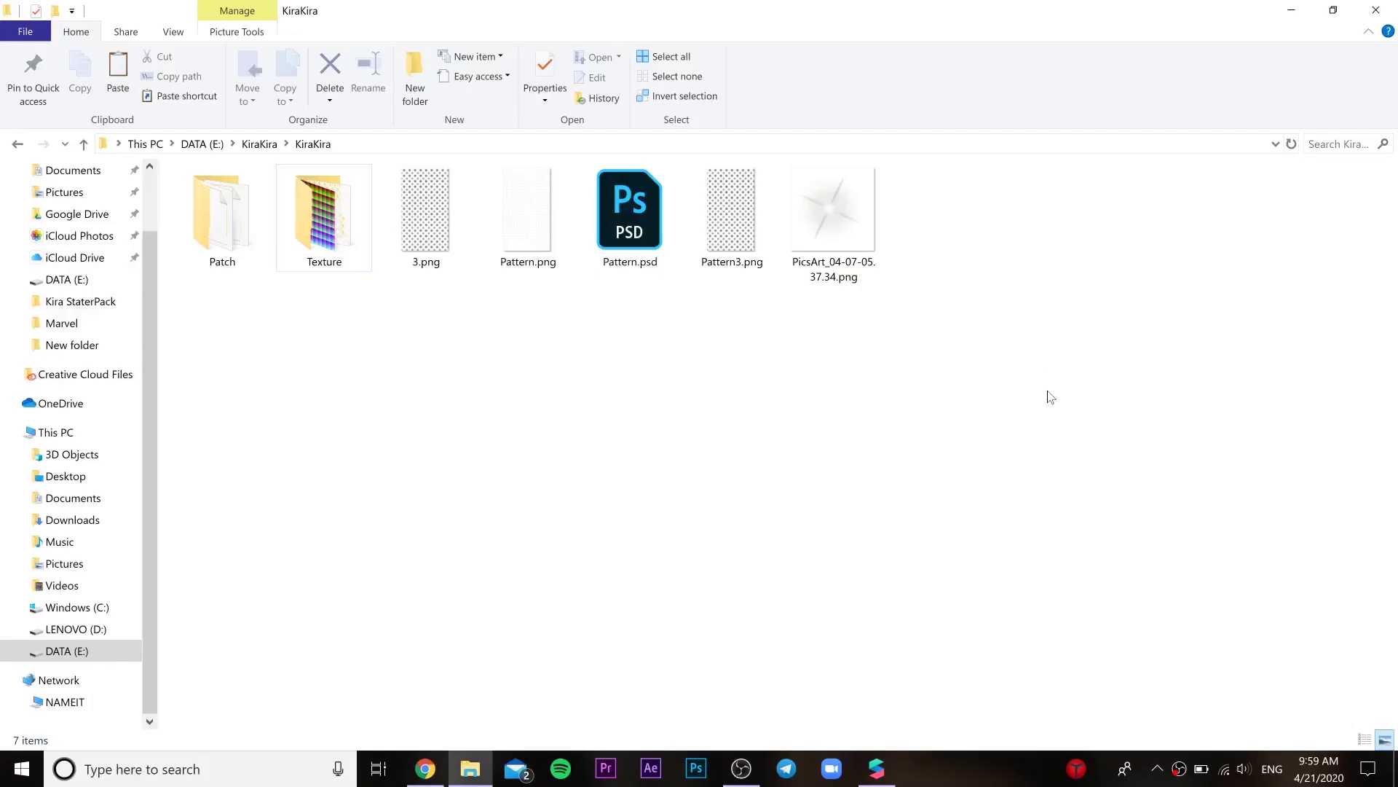
- Select all seven items in the KiraKira folder twice, clearing the selection each time
{"action": "left_click_drag", "start_coordinate": [1015, 349], "coordinate": [196, 170]}
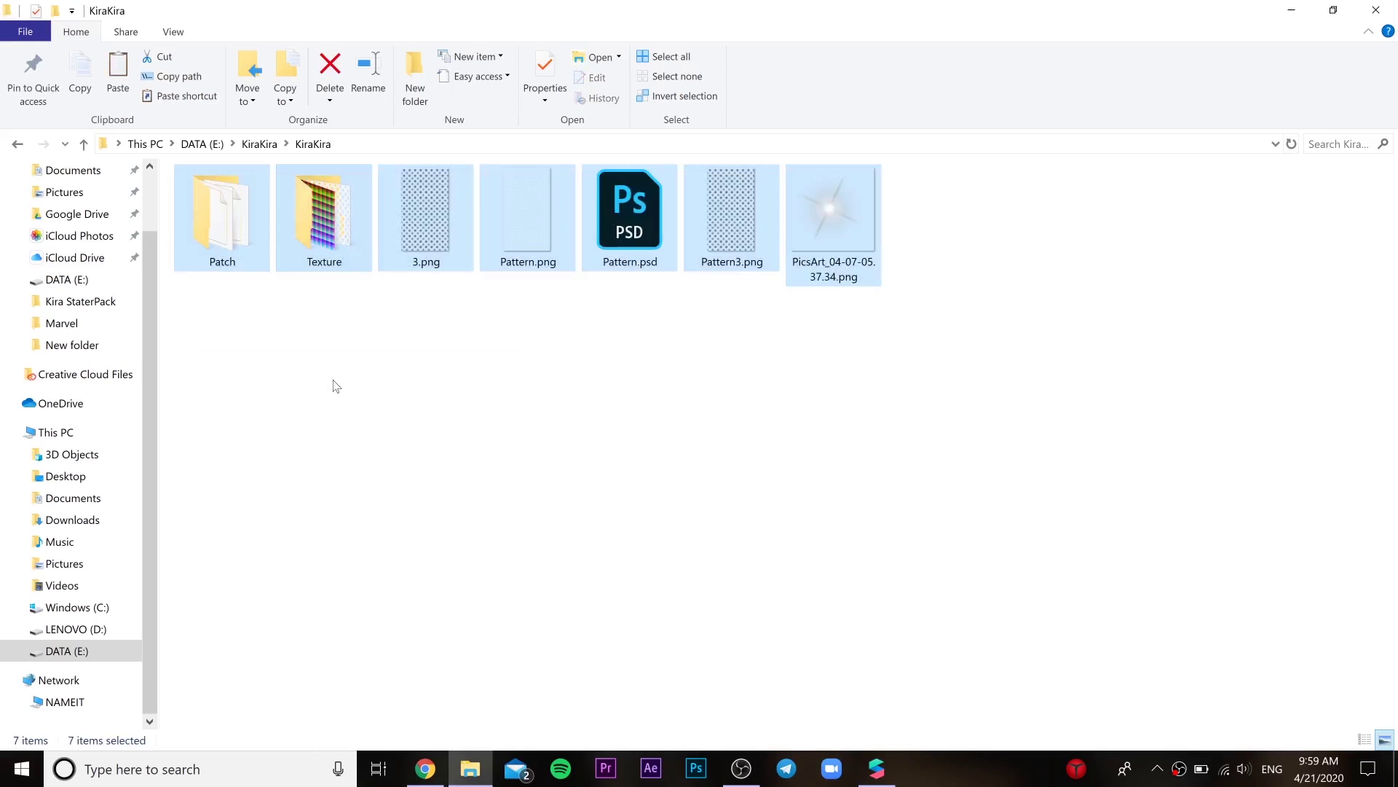
{"action": "left_click", "coordinate": [356, 384]}
{"action": "left_click_drag", "start_coordinate": [967, 366], "coordinate": [194, 168]}
{"action": "left_click", "coordinate": [318, 397]}
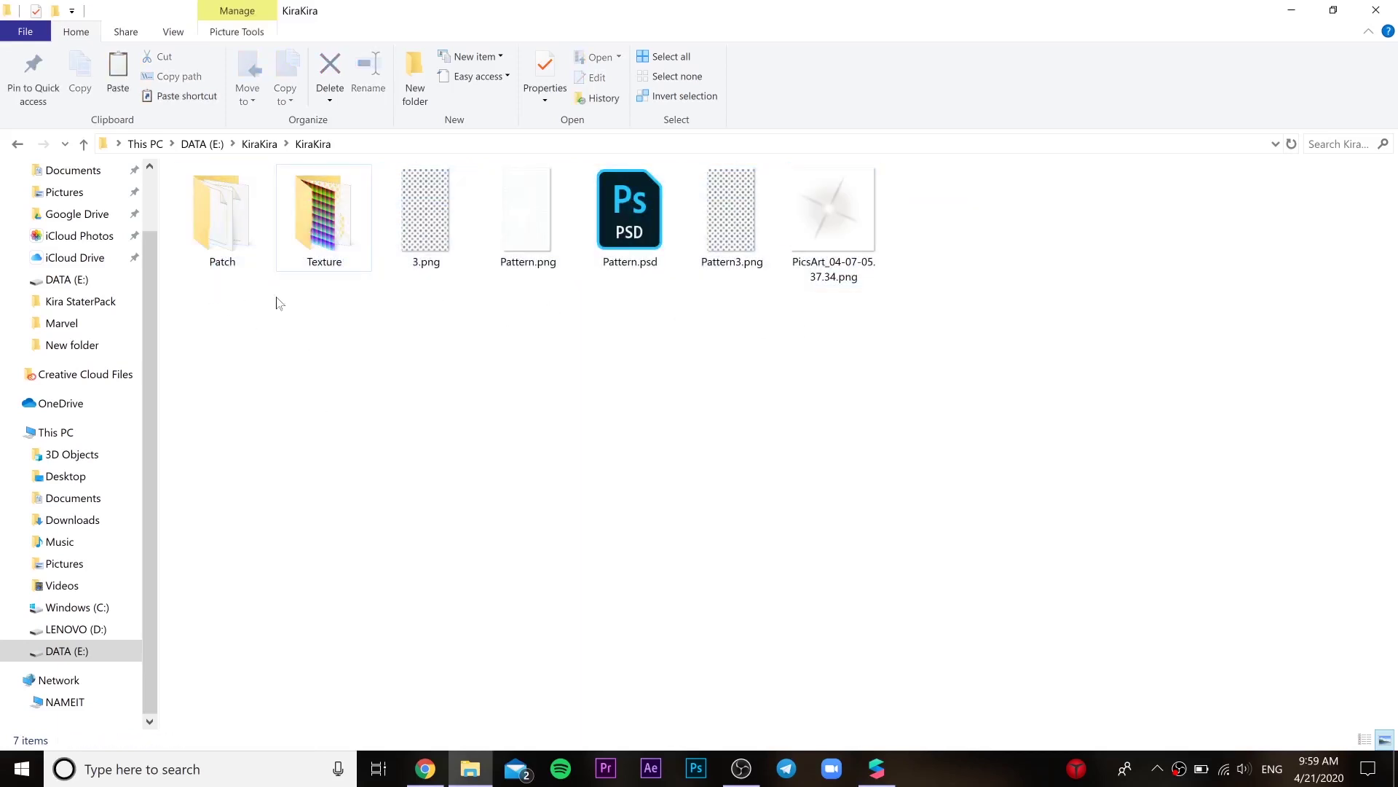
- Launch Spark AR Studio, start a Blank Project and insert a Canvas into the scene
{"action": "left_click", "coordinate": [876, 774]}
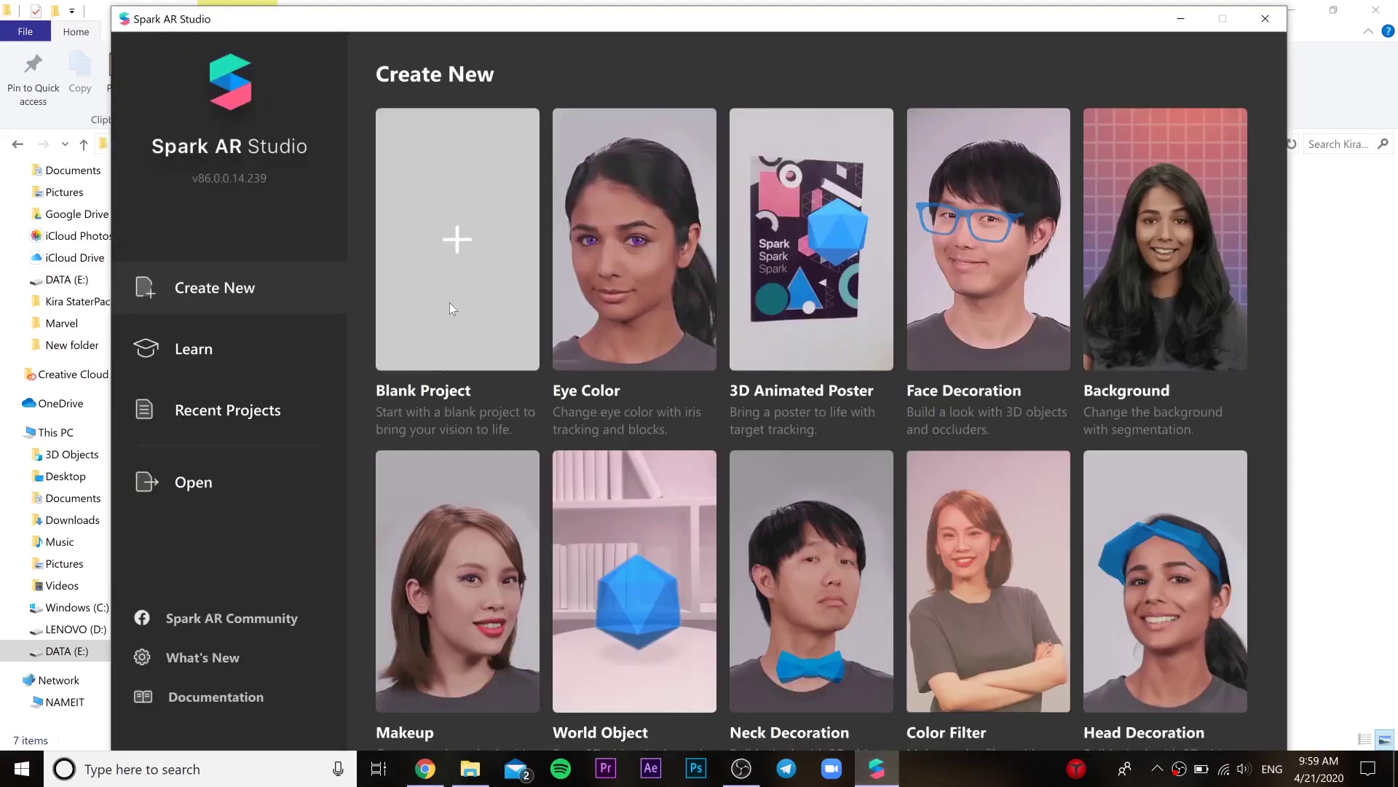
{"action": "left_click", "coordinate": [449, 303]}
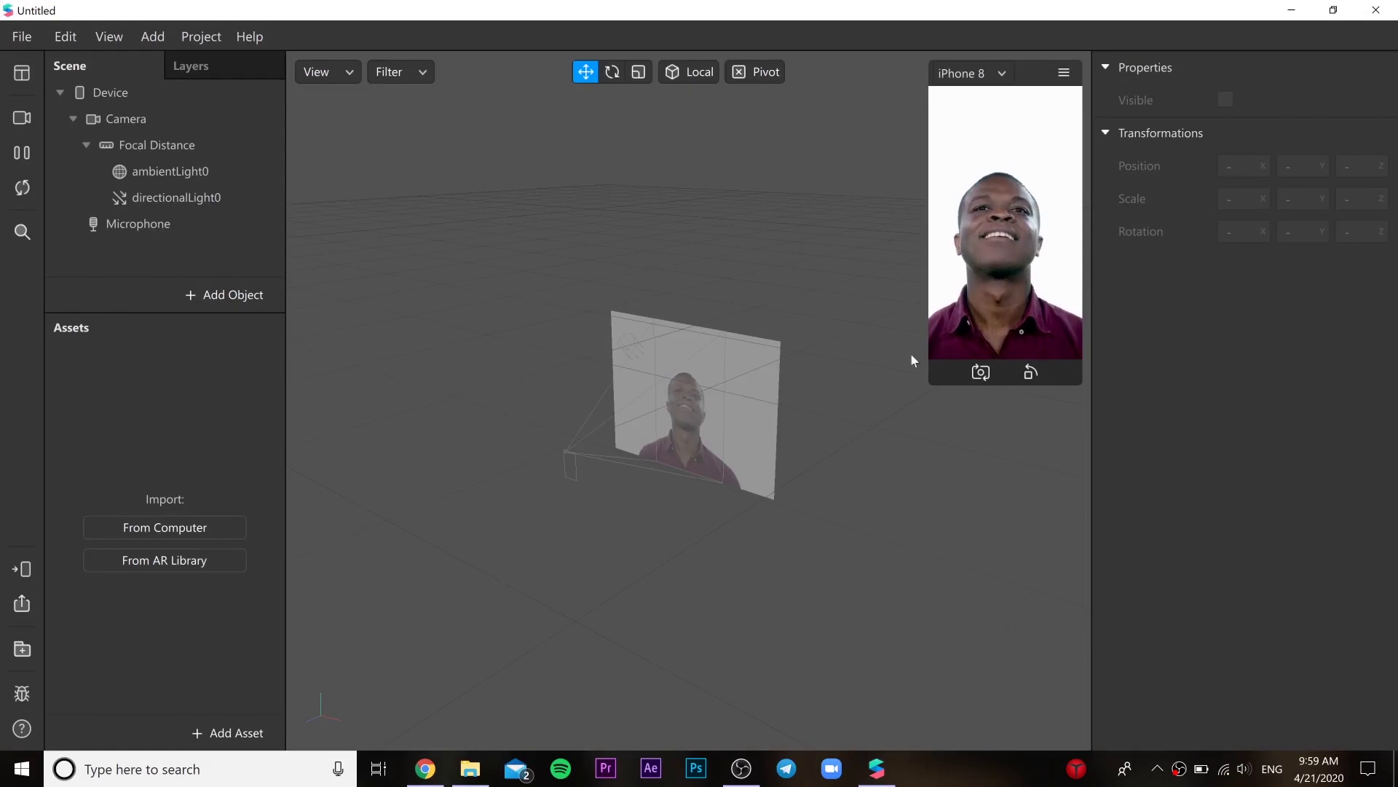
{"action": "left_click", "coordinate": [257, 296]}
{"action": "scroll", "coordinate": [151, 463], "scroll_direction": "down", "scroll_amount": 4}
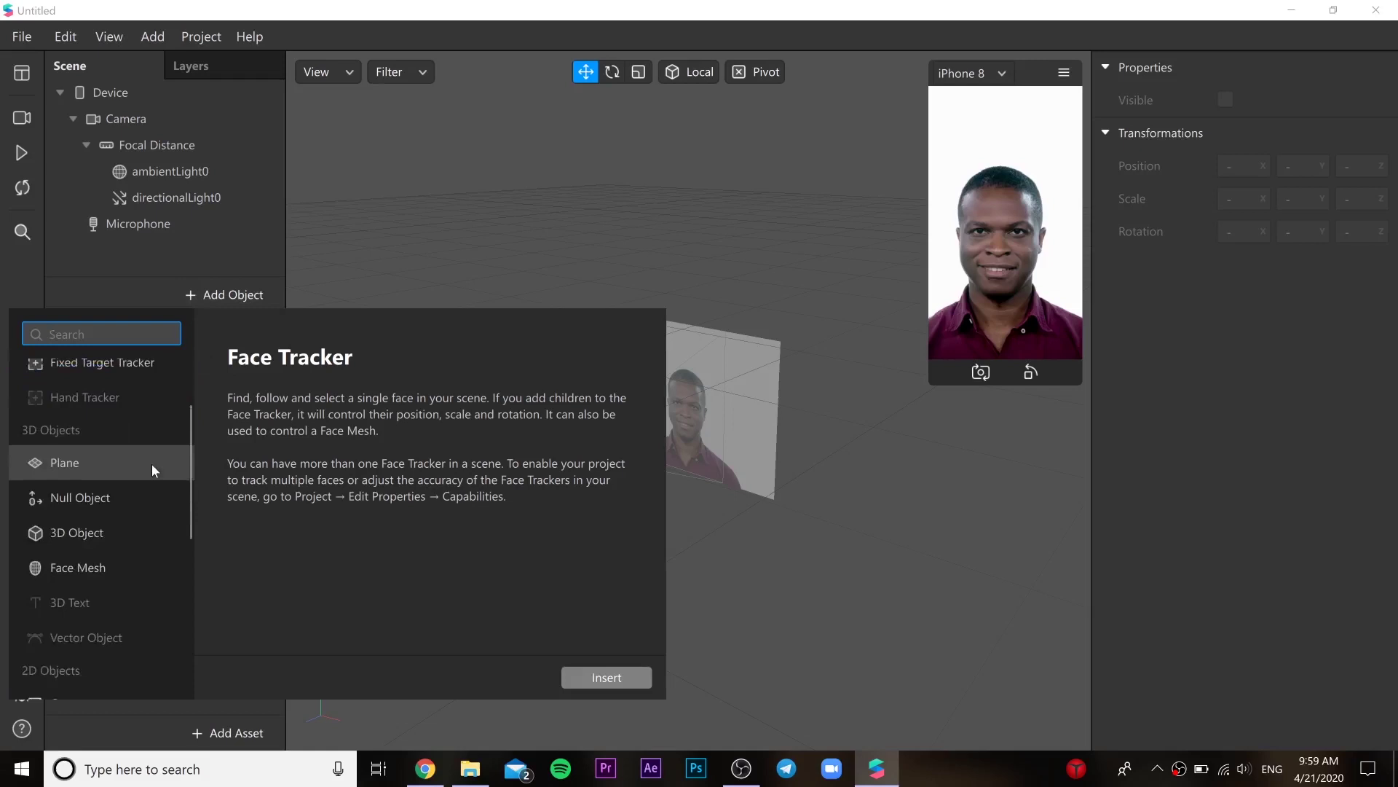
{"action": "scroll", "coordinate": [147, 519], "scroll_direction": "down", "scroll_amount": 4}
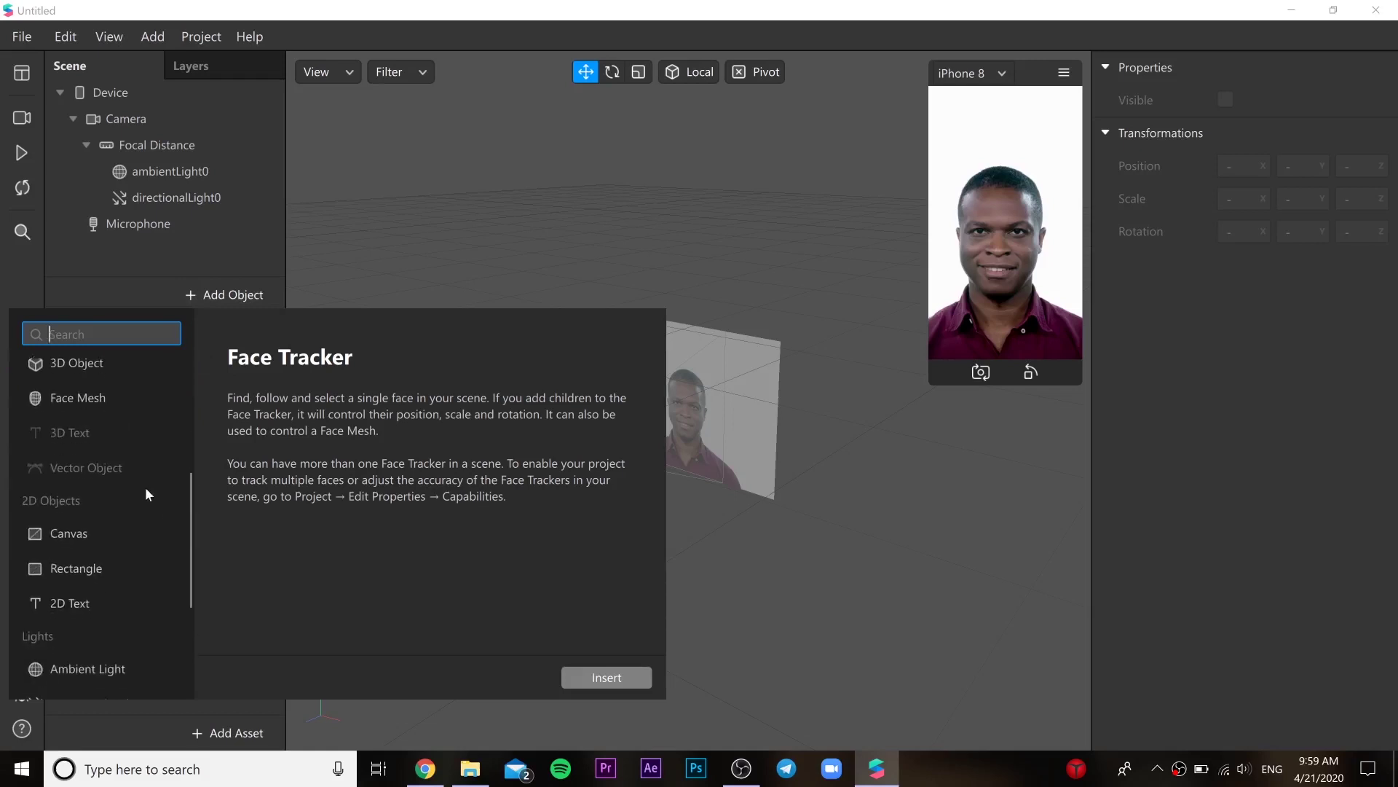
{"action": "left_click", "coordinate": [137, 533]}
{"action": "left_click", "coordinate": [626, 676]}
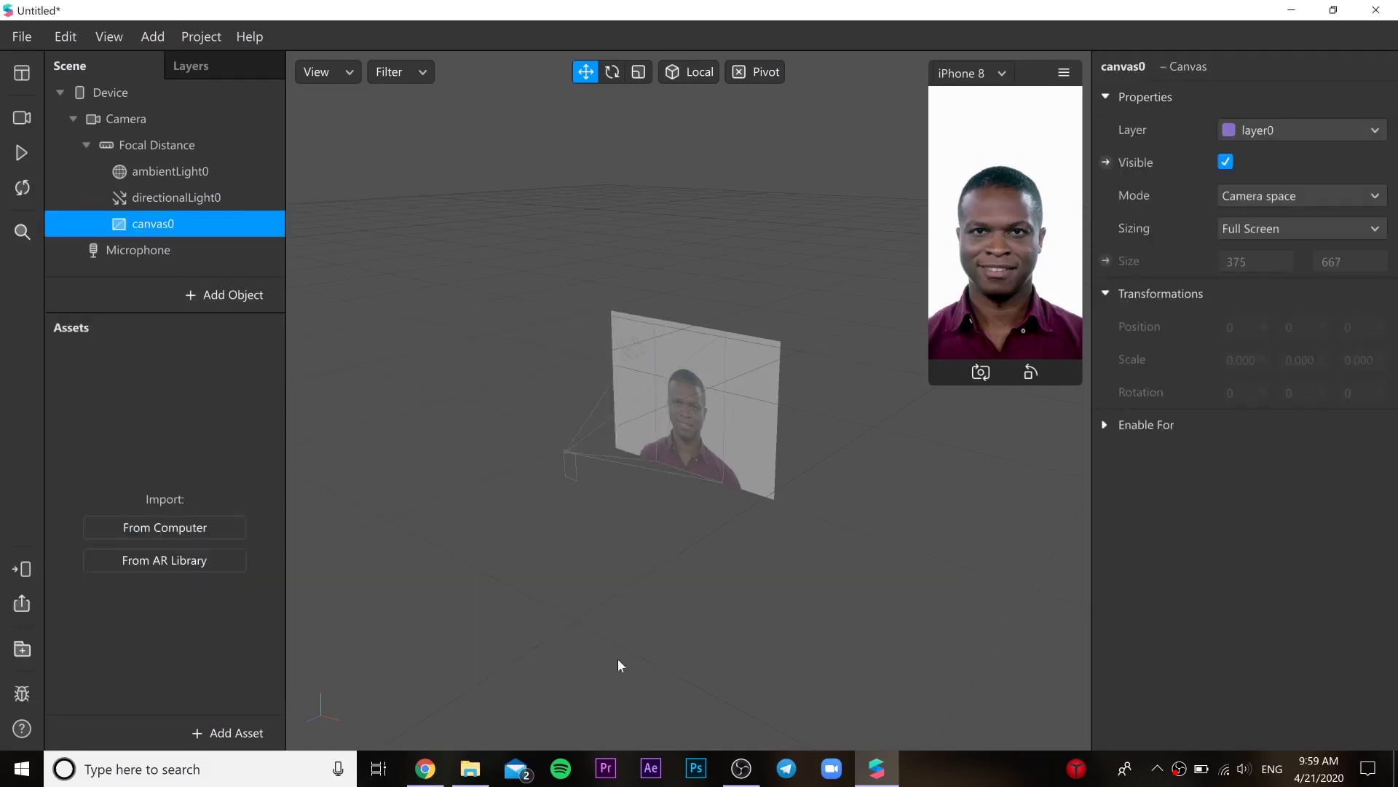
- Add a rectangle inside canvas0 and rename it 1
{"action": "right_click", "coordinate": [176, 223]}
{"action": "mouse_move", "coordinate": [269, 249]}
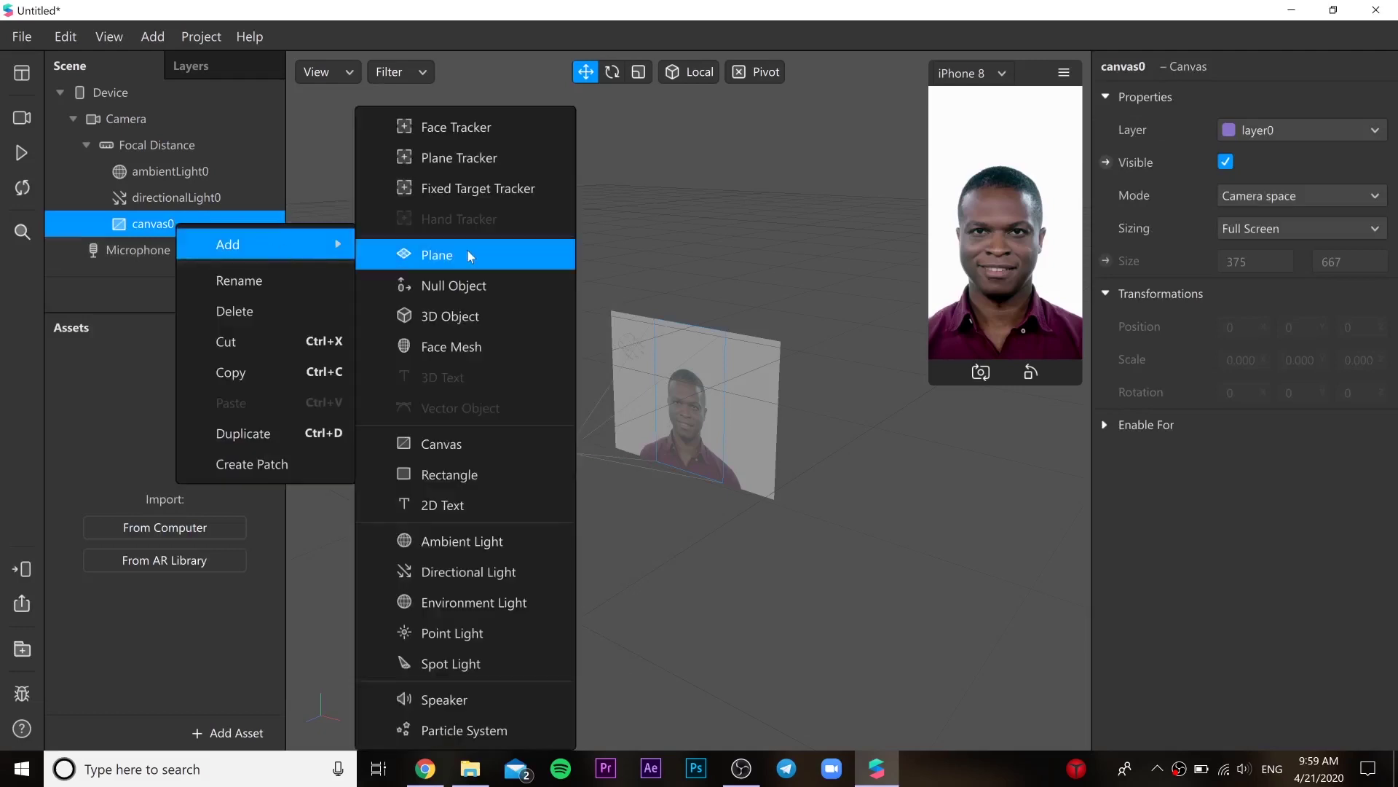
{"action": "left_click", "coordinate": [474, 480]}
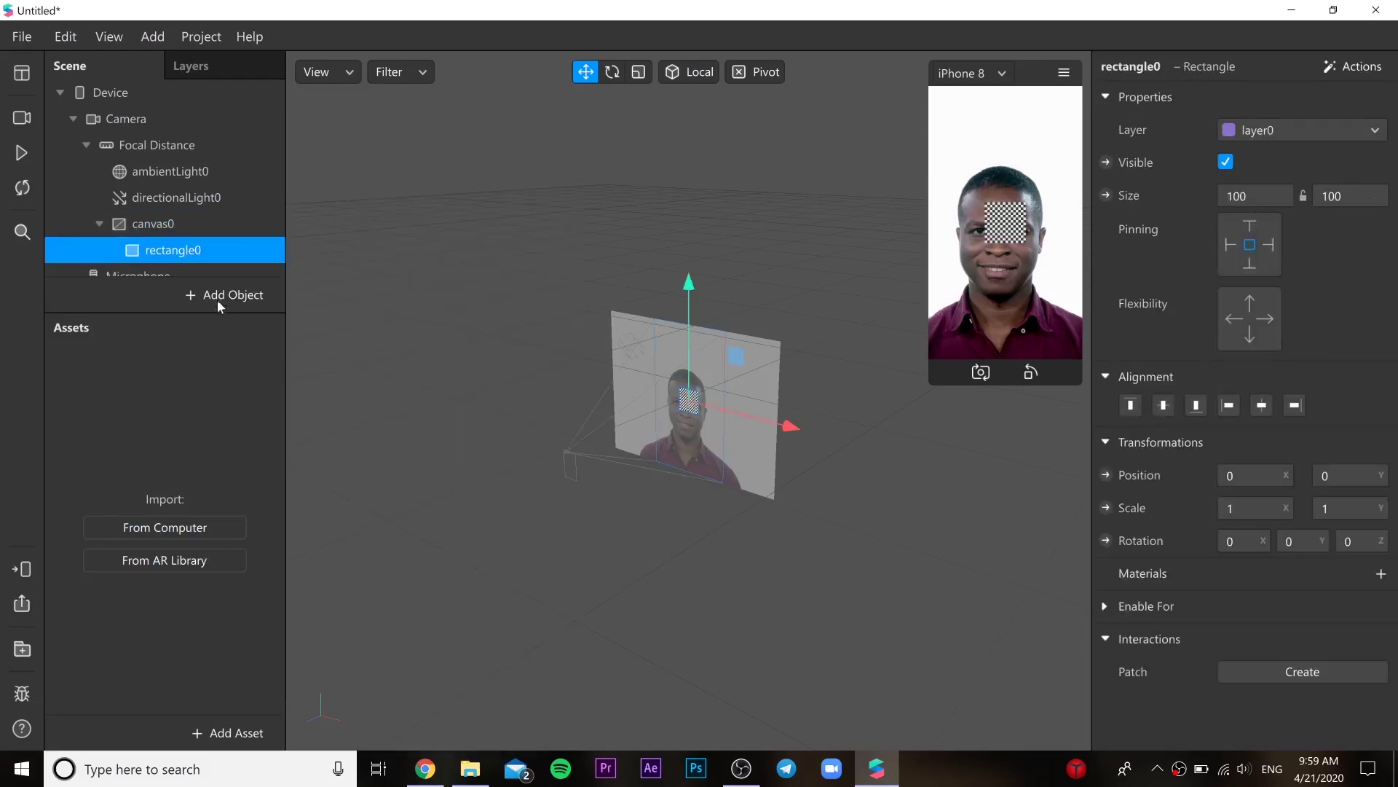
{"action": "double_click", "coordinate": [208, 255]}
{"action": "type", "text": "1"}
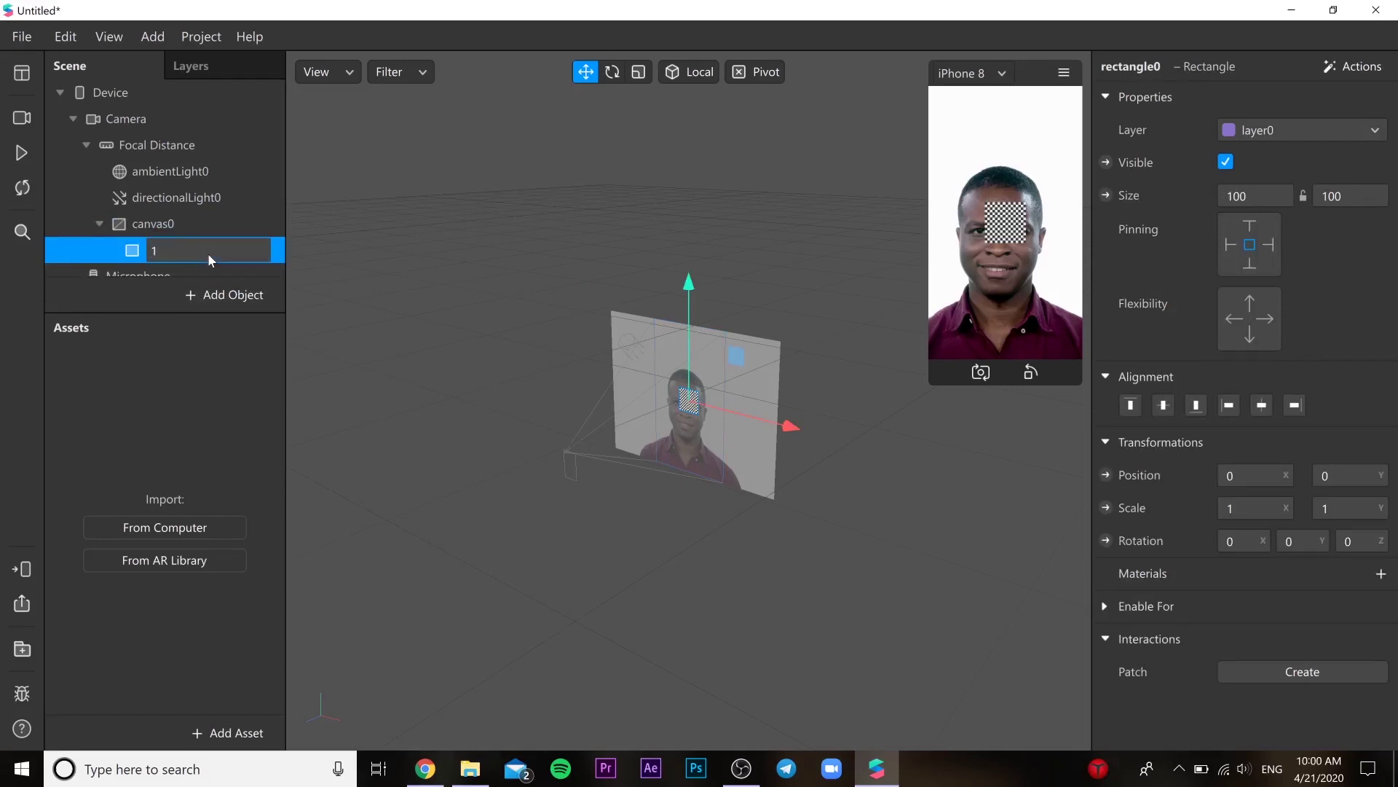
{"action": "key", "text": "Return"}
- Duplicate rectangle 1 and name the copy 2
{"action": "scroll", "coordinate": [210, 260], "scroll_direction": "down", "scroll_amount": 1}
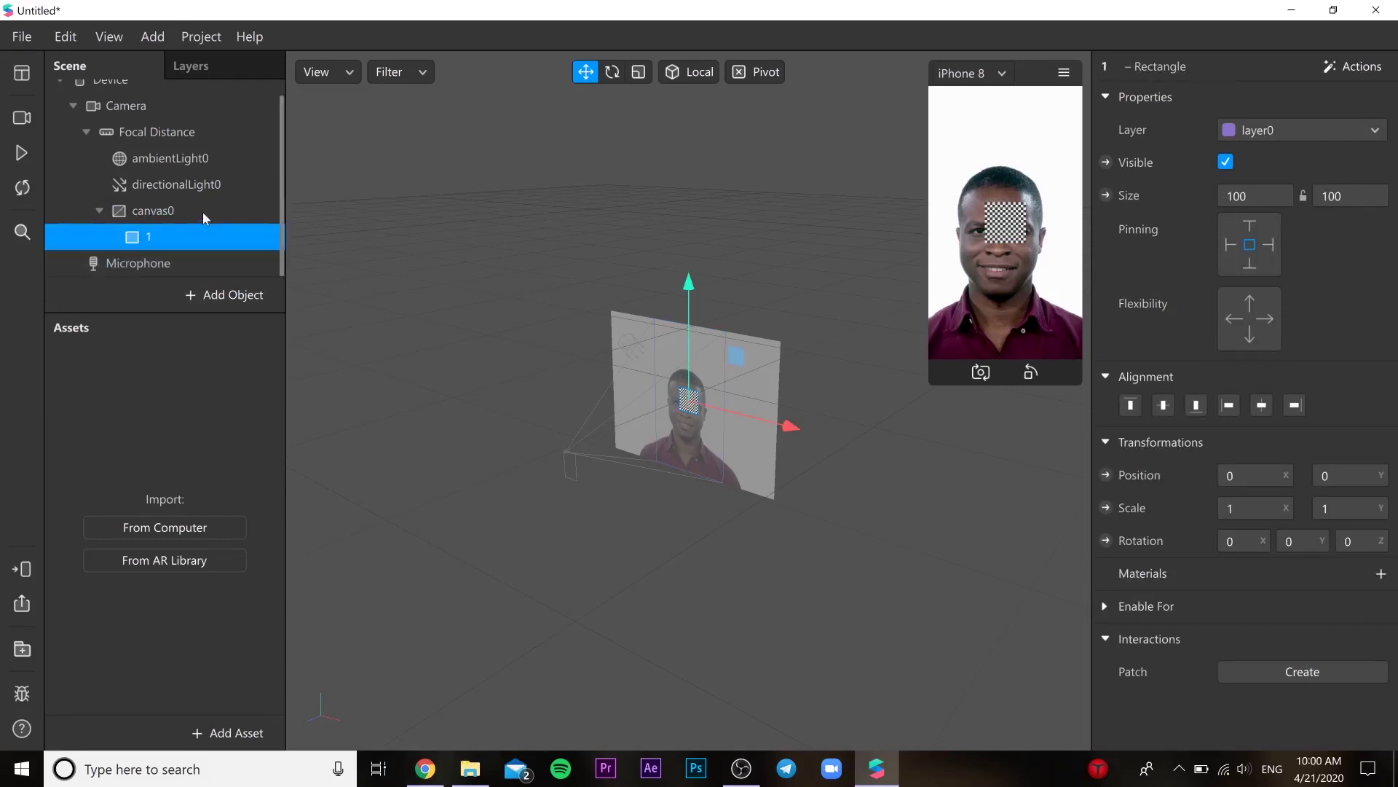
{"action": "right_click", "coordinate": [194, 229]}
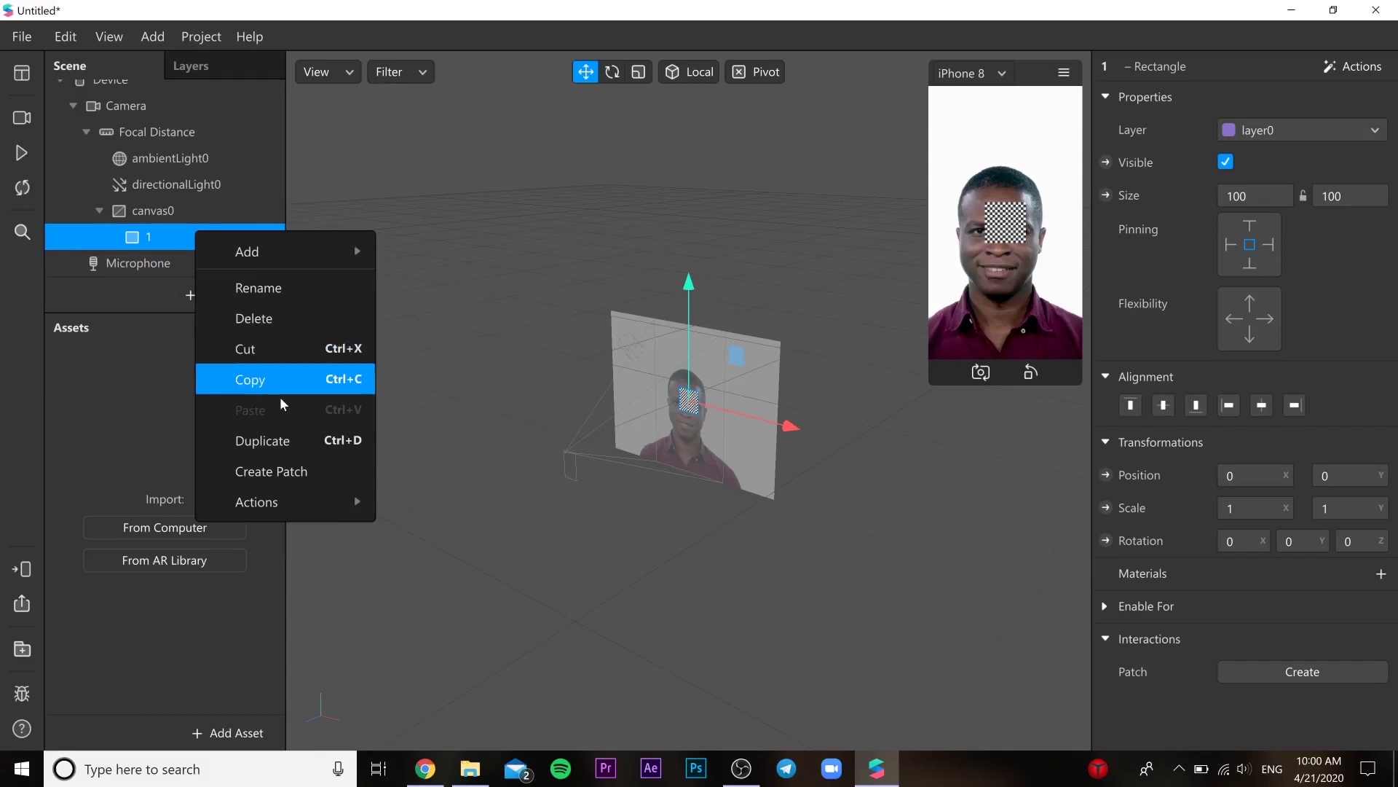
{"action": "left_click", "coordinate": [278, 439]}
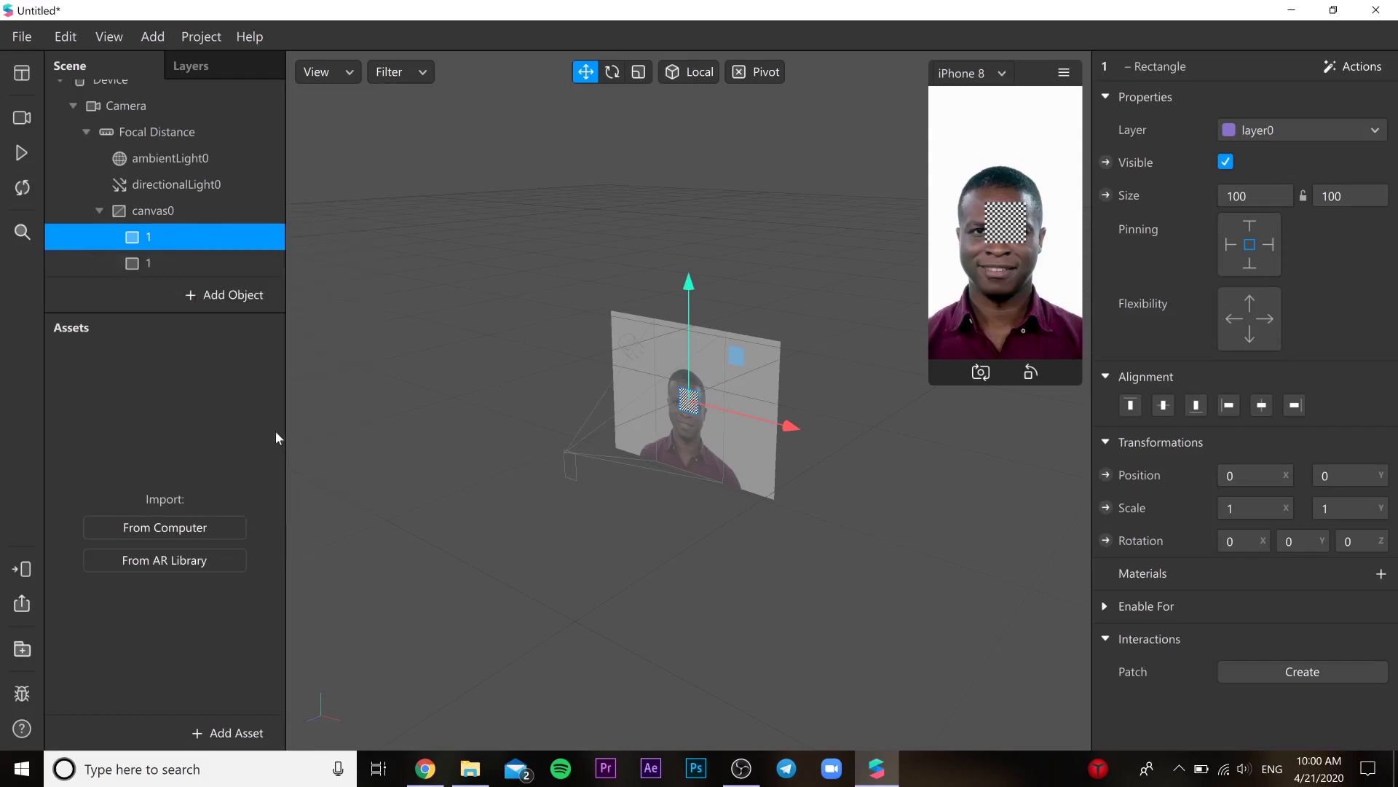
{"action": "double_click", "coordinate": [187, 262]}
{"action": "type", "text": "2"}
{"action": "key", "text": "Return"}
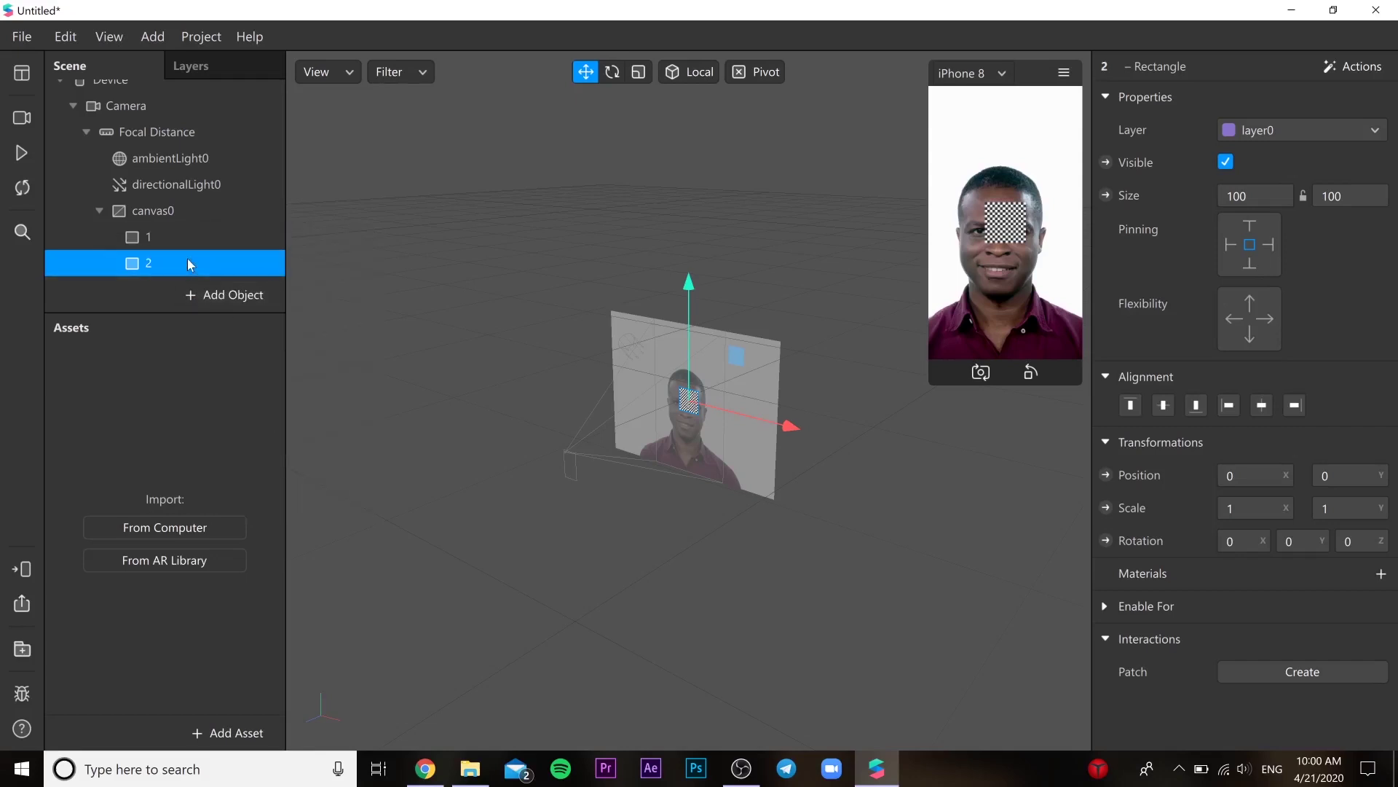
- Create a new material for rectangle 2 and rename it 2
{"action": "left_click", "coordinate": [1381, 573]}
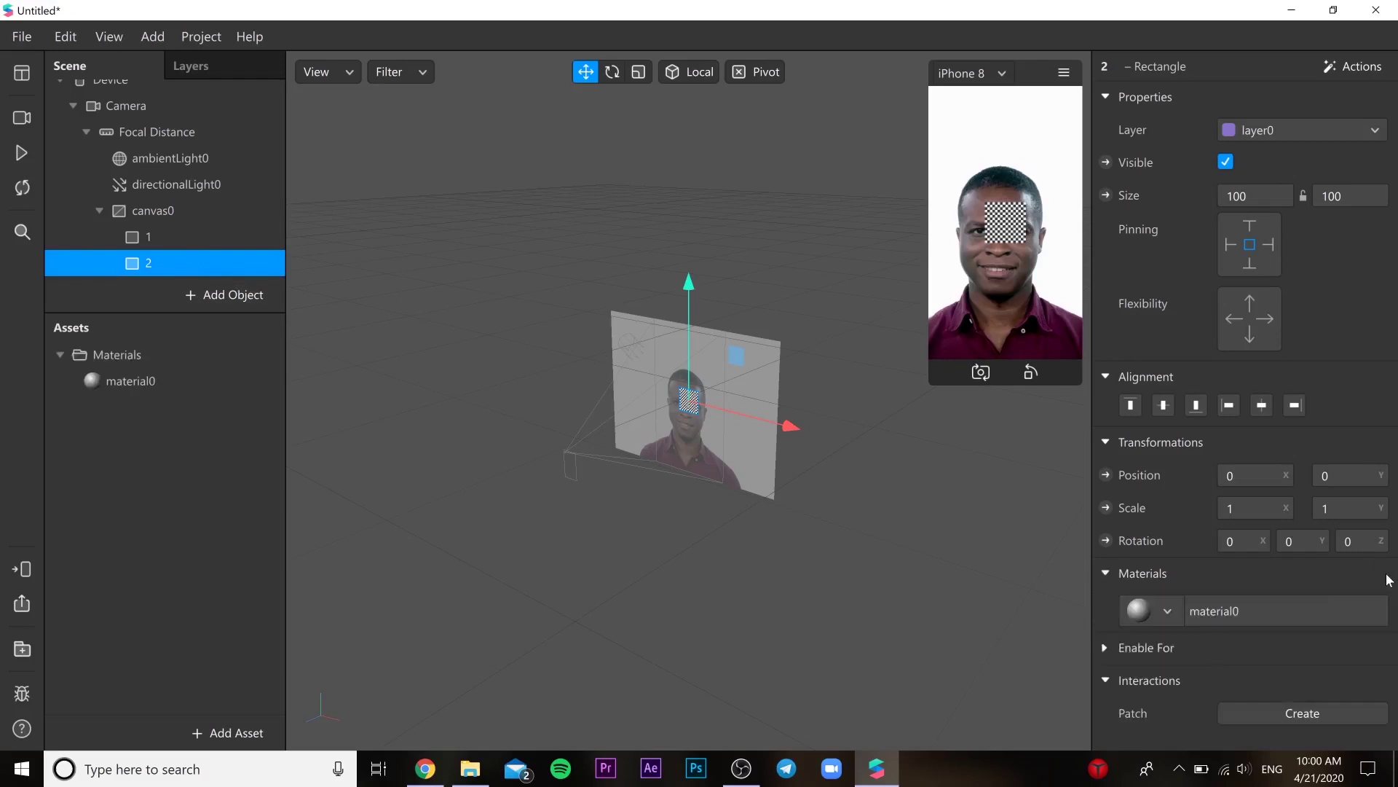
{"action": "double_click", "coordinate": [153, 380]}
{"action": "type", "text": "2"}
{"action": "key", "text": "Return"}
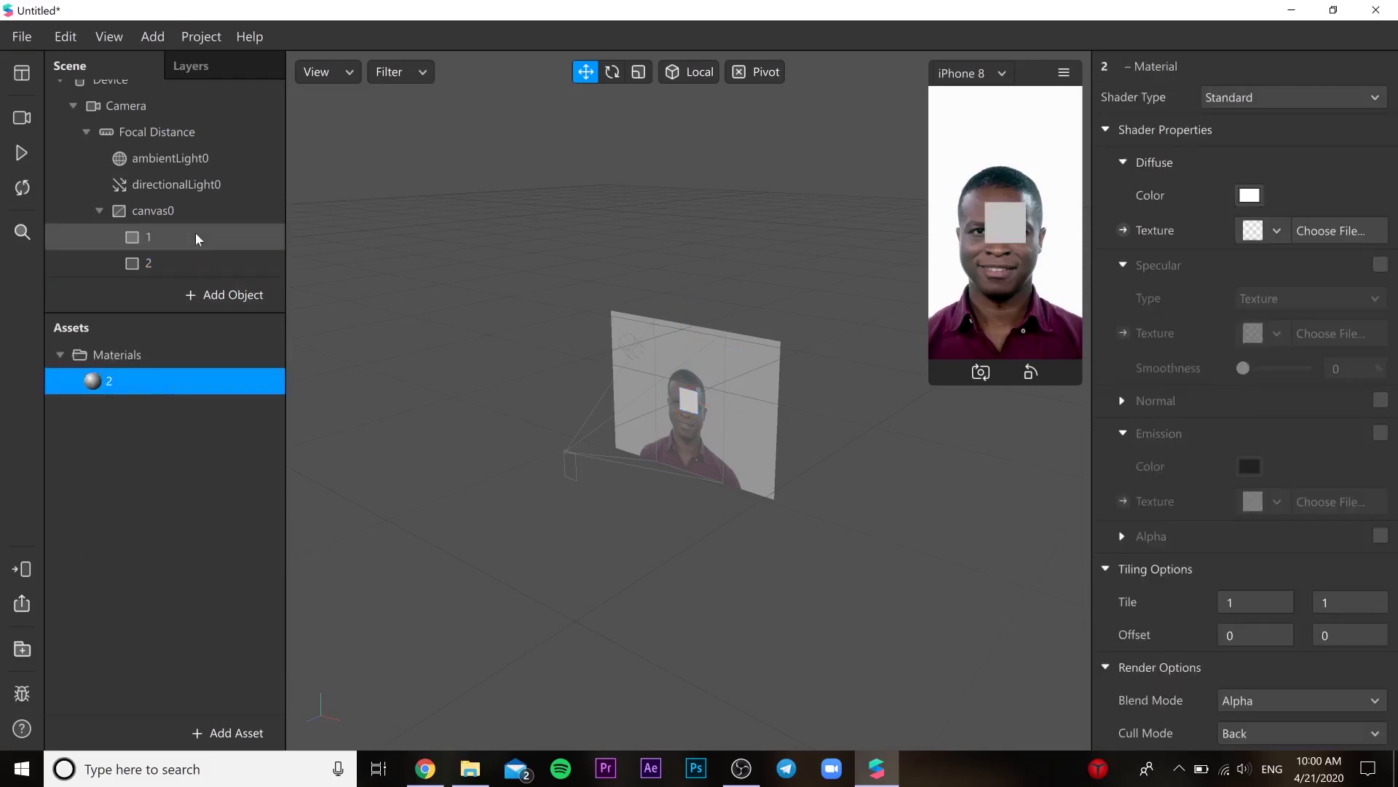
- Give rectangle 1 its own new material, renamed 1
{"action": "left_click", "coordinate": [198, 236]}
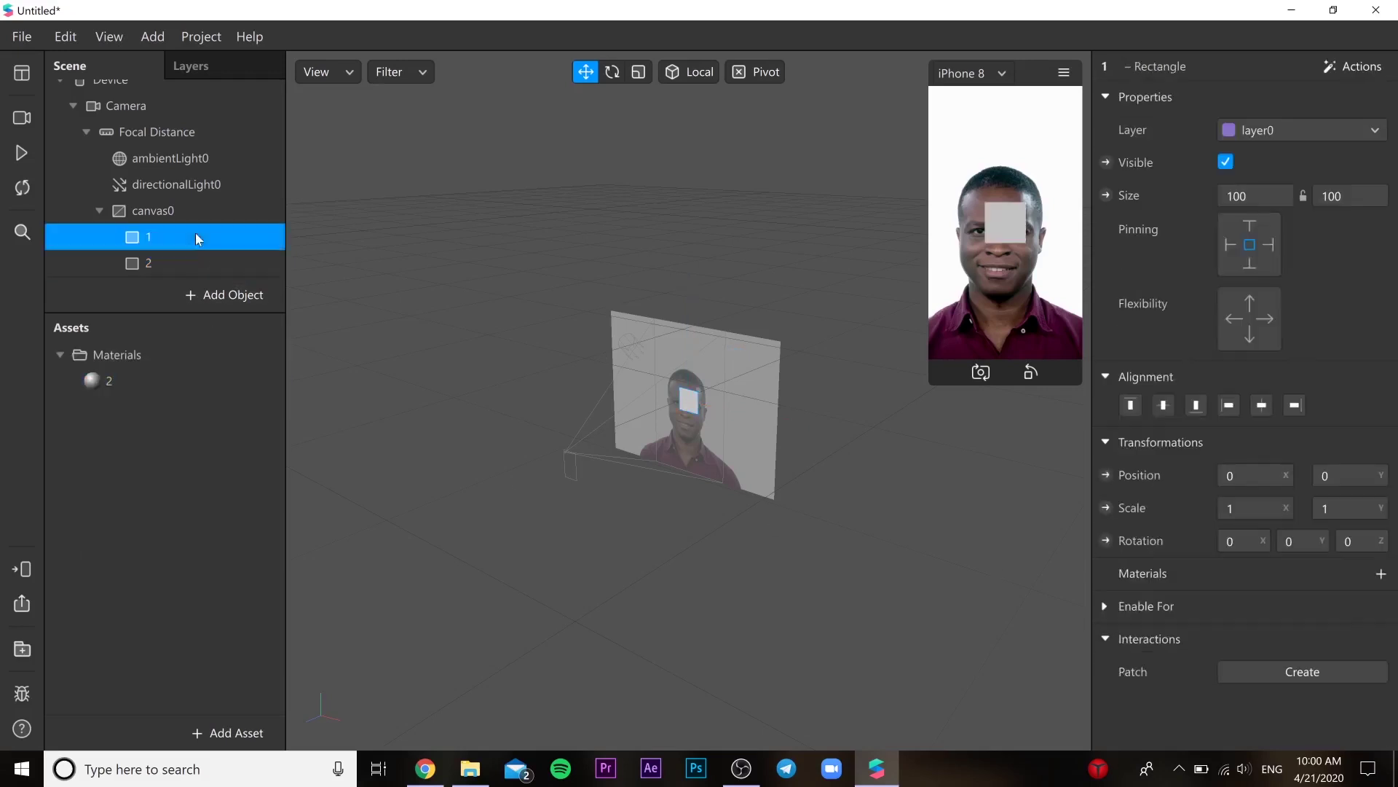
{"action": "left_click", "coordinate": [1381, 574]}
{"action": "left_click", "coordinate": [1333, 644]}
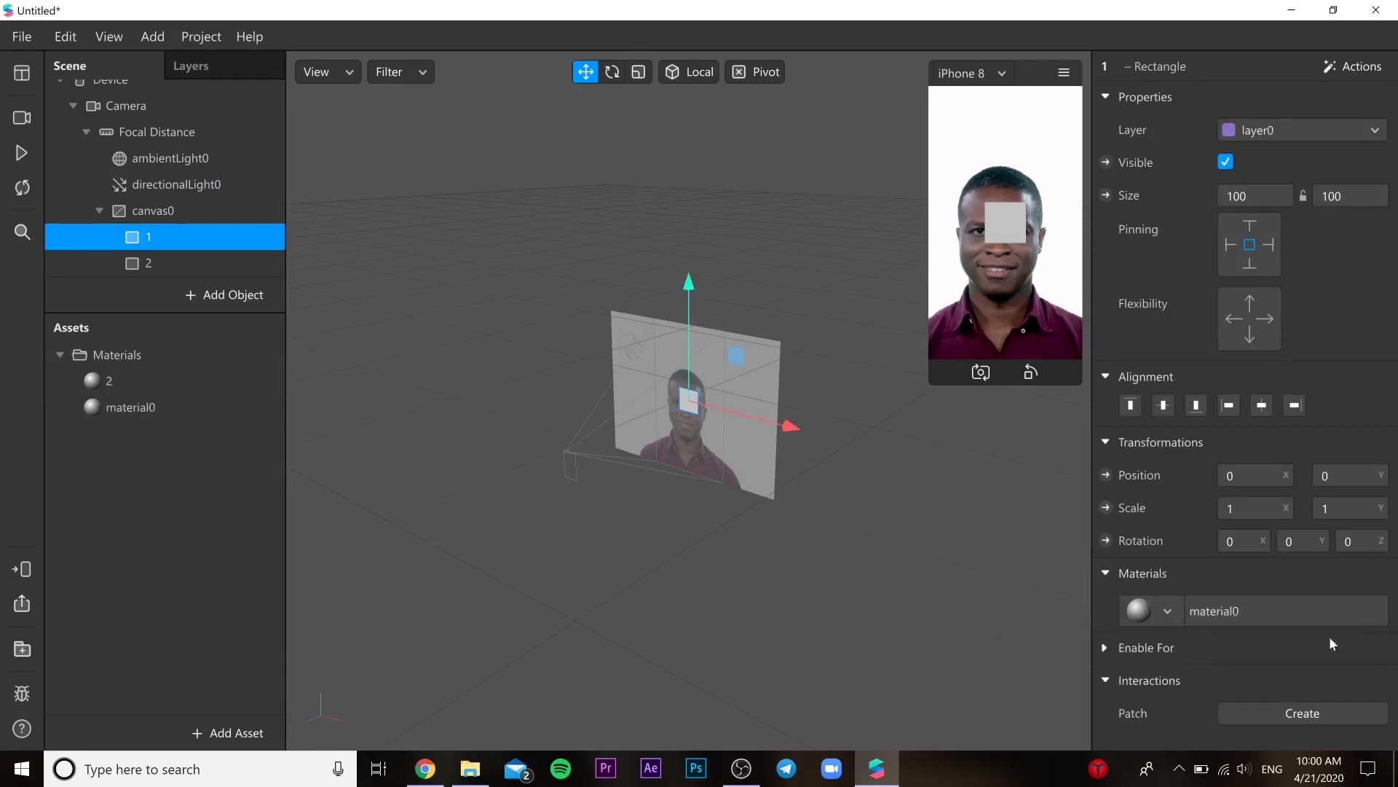
{"action": "double_click", "coordinate": [245, 408]}
{"action": "type", "text": "1"}
{"action": "key", "text": "Return"}
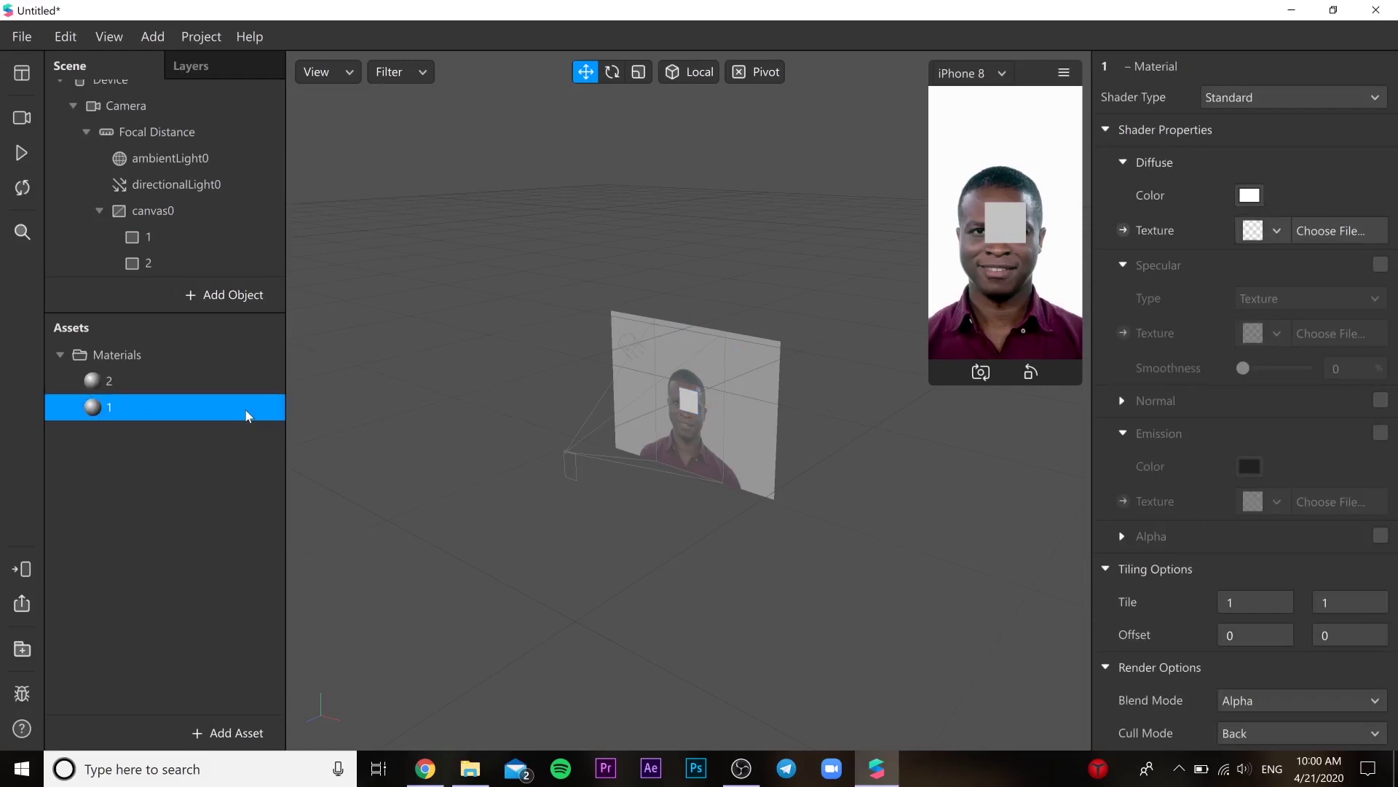
{"action": "left_click", "coordinate": [226, 240]}
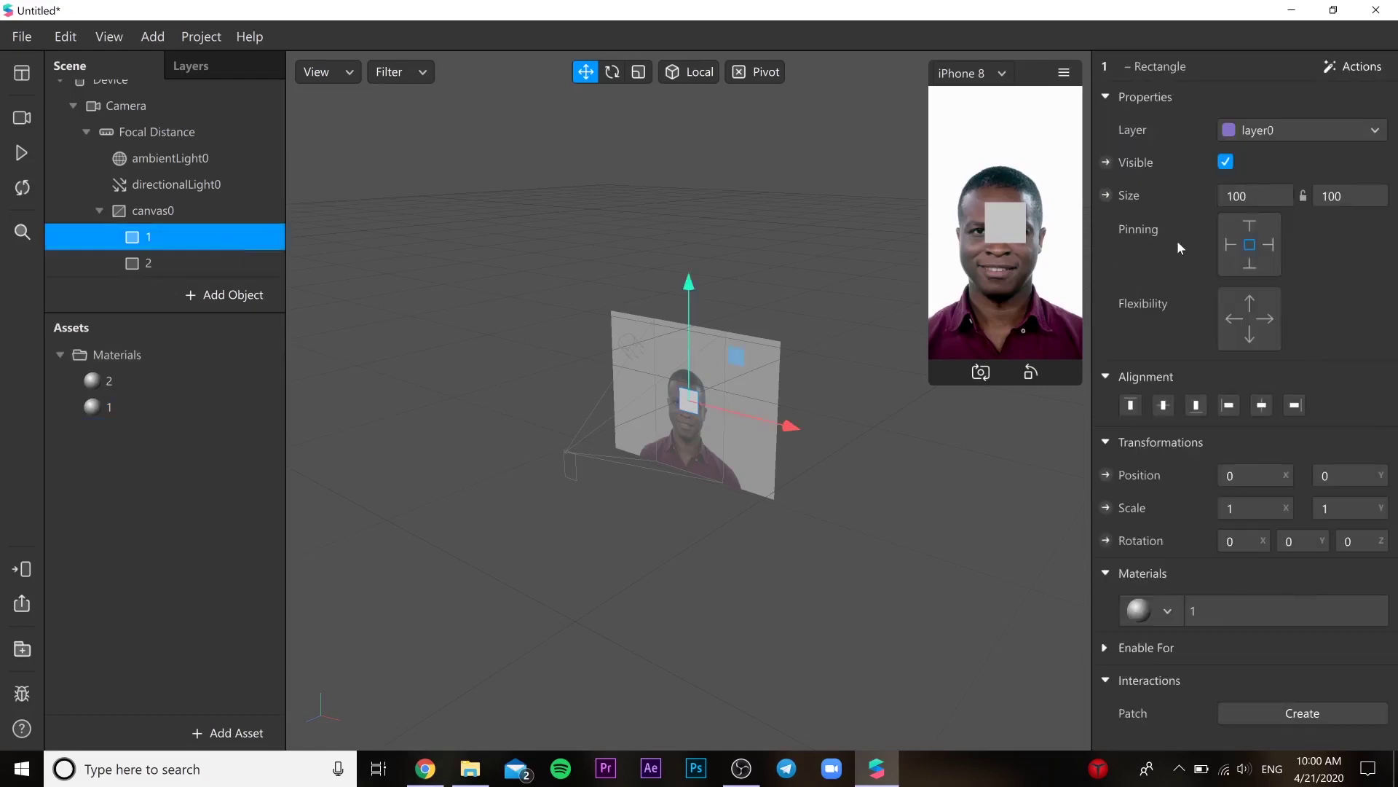
- Set rectangles 1 and 2 to Fill Width and Fill Height, sizing both 375 × 667
{"action": "left_click", "coordinate": [1265, 319]}
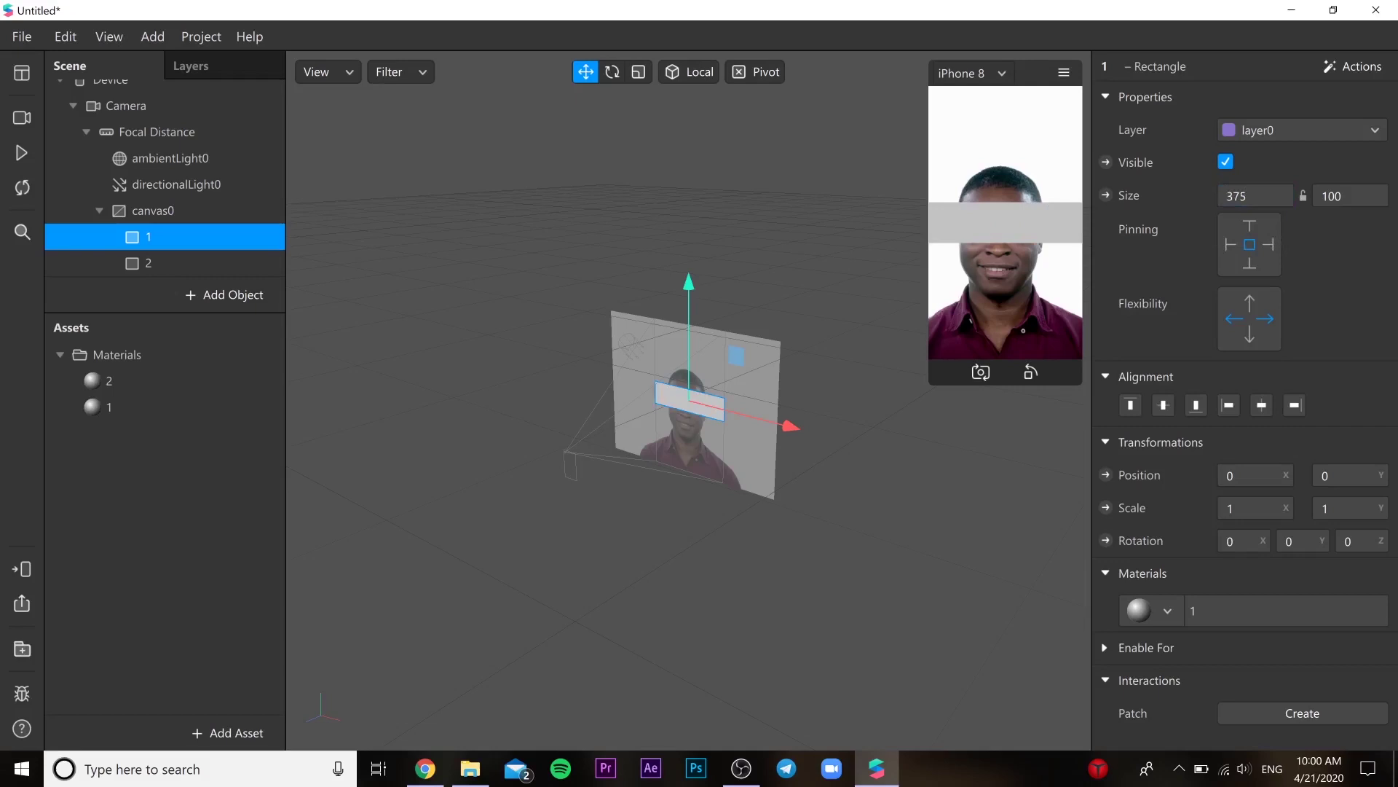
{"action": "left_click", "coordinate": [1360, 227]}
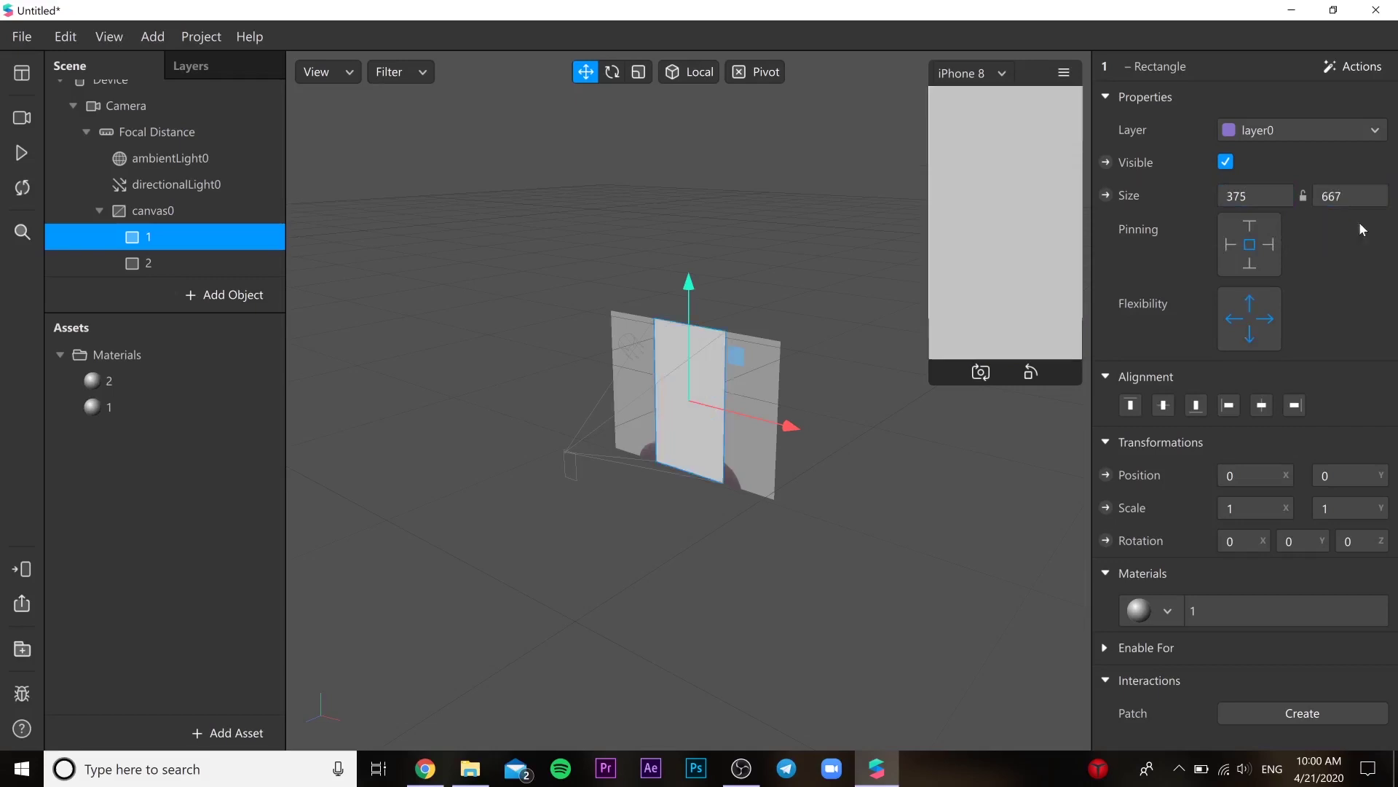
{"action": "left_click", "coordinate": [216, 261]}
{"action": "left_click", "coordinate": [1253, 195]}
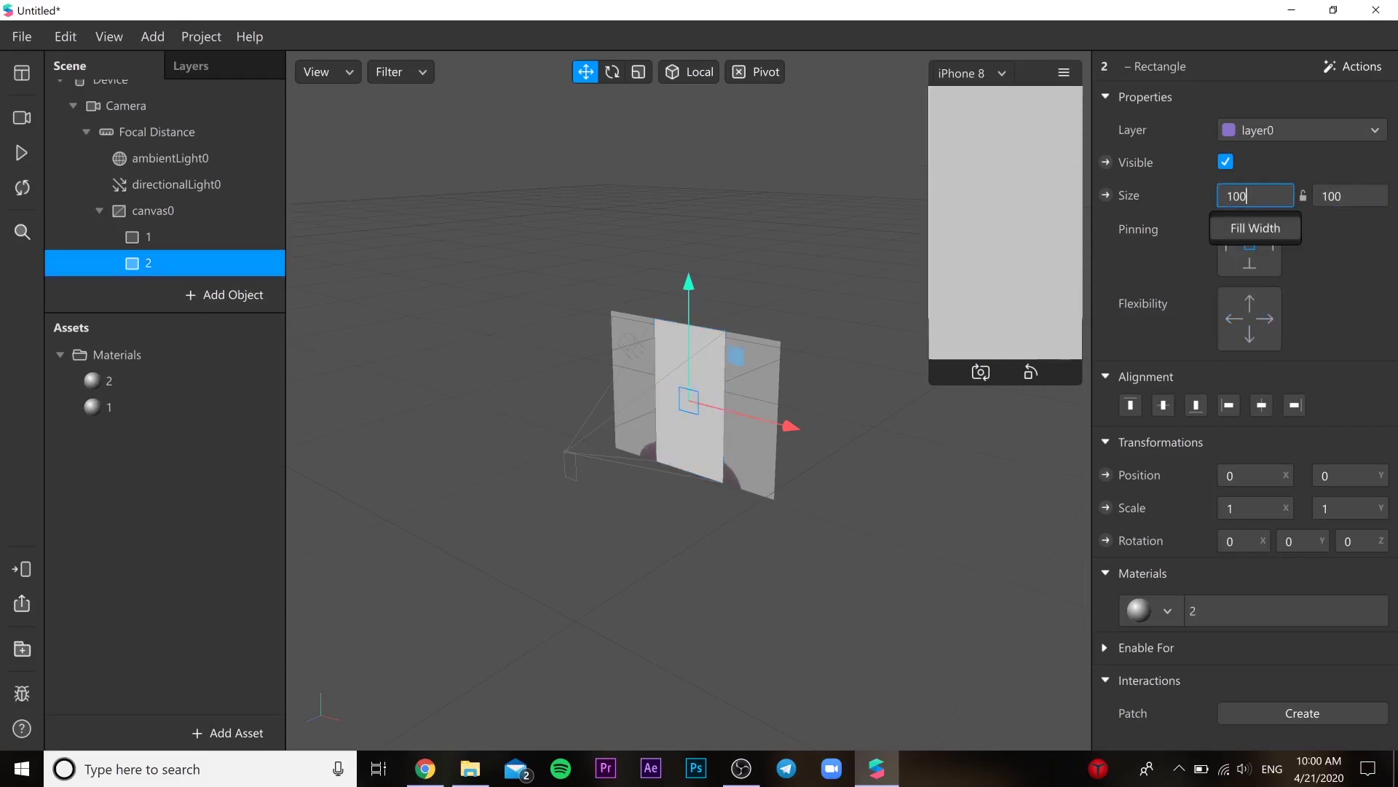
{"action": "left_click", "coordinate": [1257, 222]}
{"action": "left_click", "coordinate": [1256, 228]}
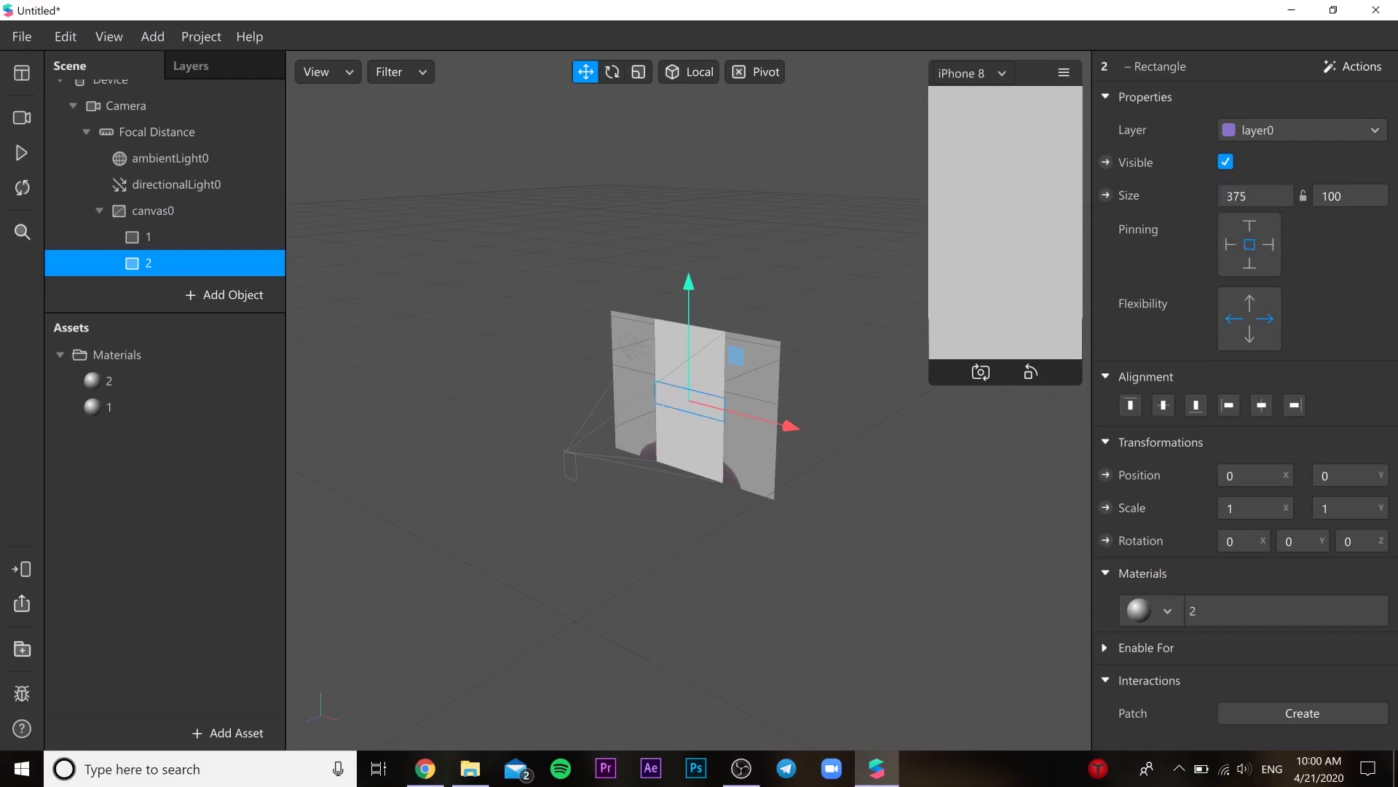
{"action": "left_click", "coordinate": [1351, 196]}
{"action": "left_click", "coordinate": [1353, 228]}
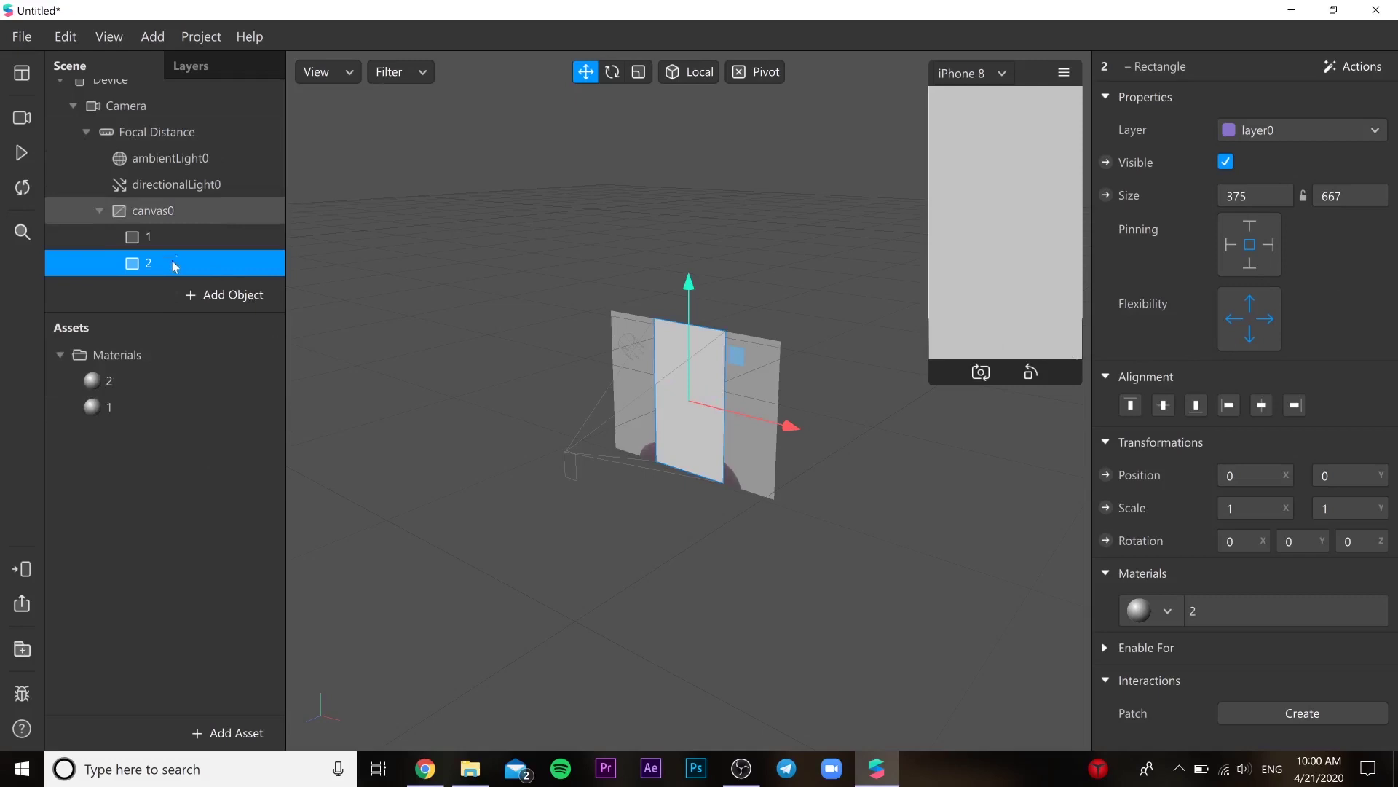
- Import the FastColorLUT and Kira Patch Glitter .arp files from KiraKira's Patch folder into Assets
{"action": "left_click", "coordinate": [477, 779]}
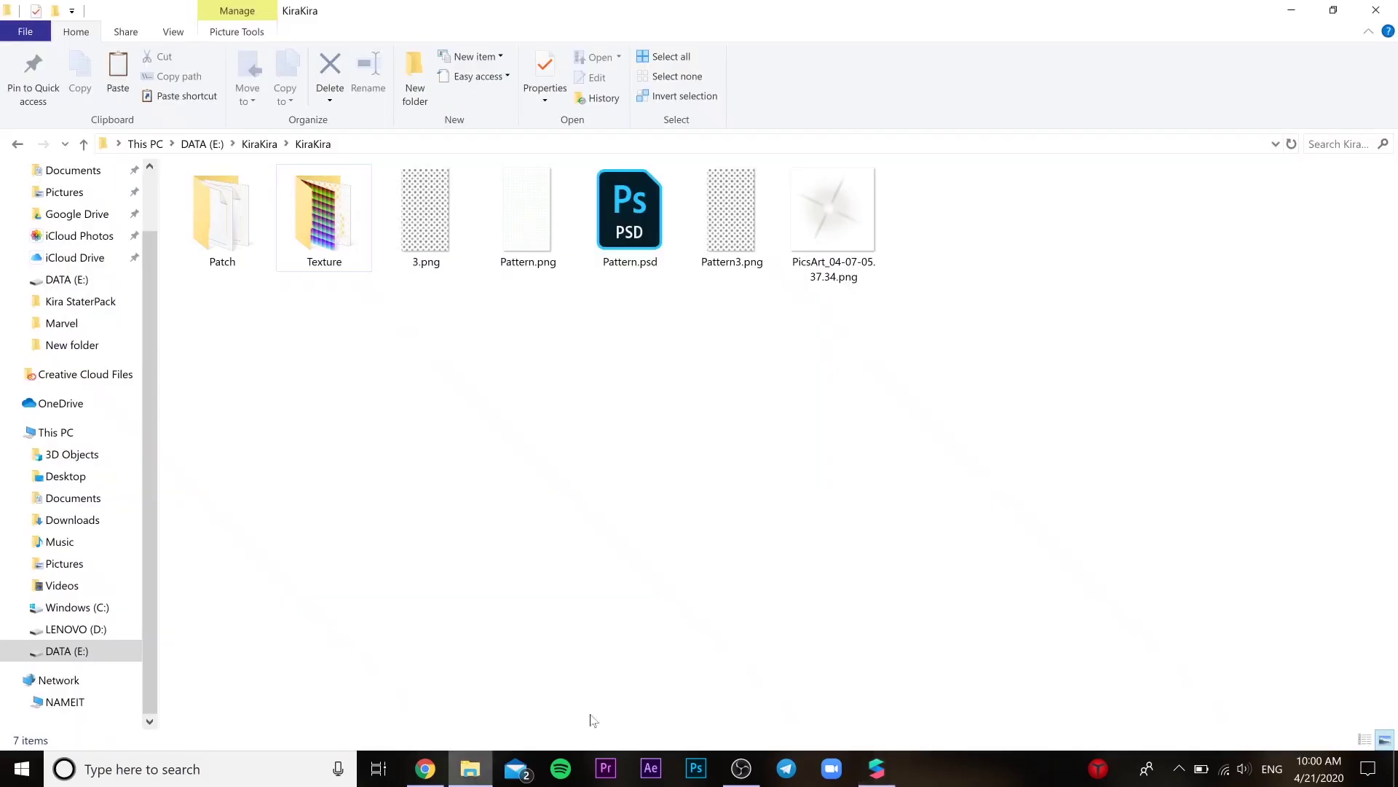
{"action": "left_click", "coordinate": [1333, 10]}
{"action": "left_click_drag", "start_coordinate": [674, 97], "coordinate": [934, 119]}
{"action": "left_click", "coordinate": [670, 335]}
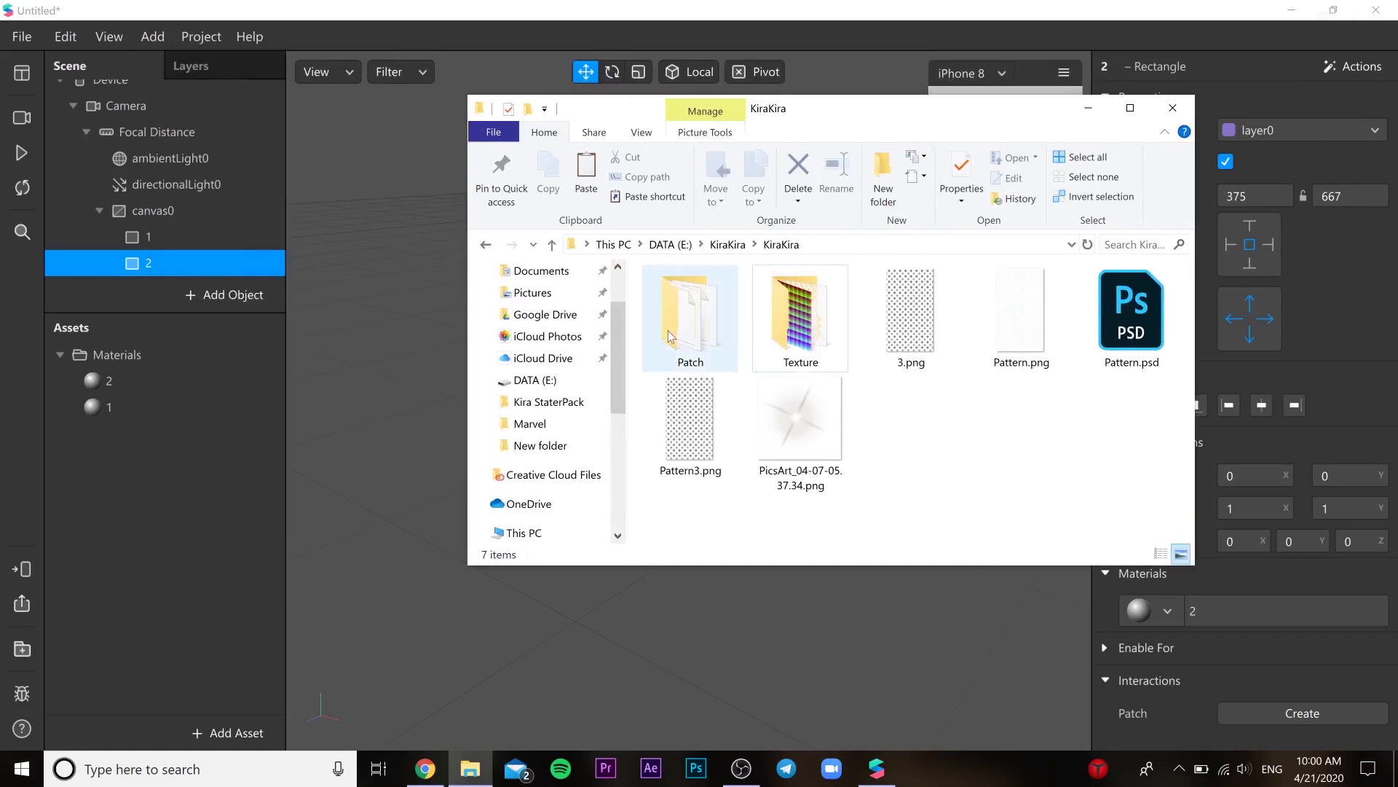
{"action": "double_click", "coordinate": [670, 335]}
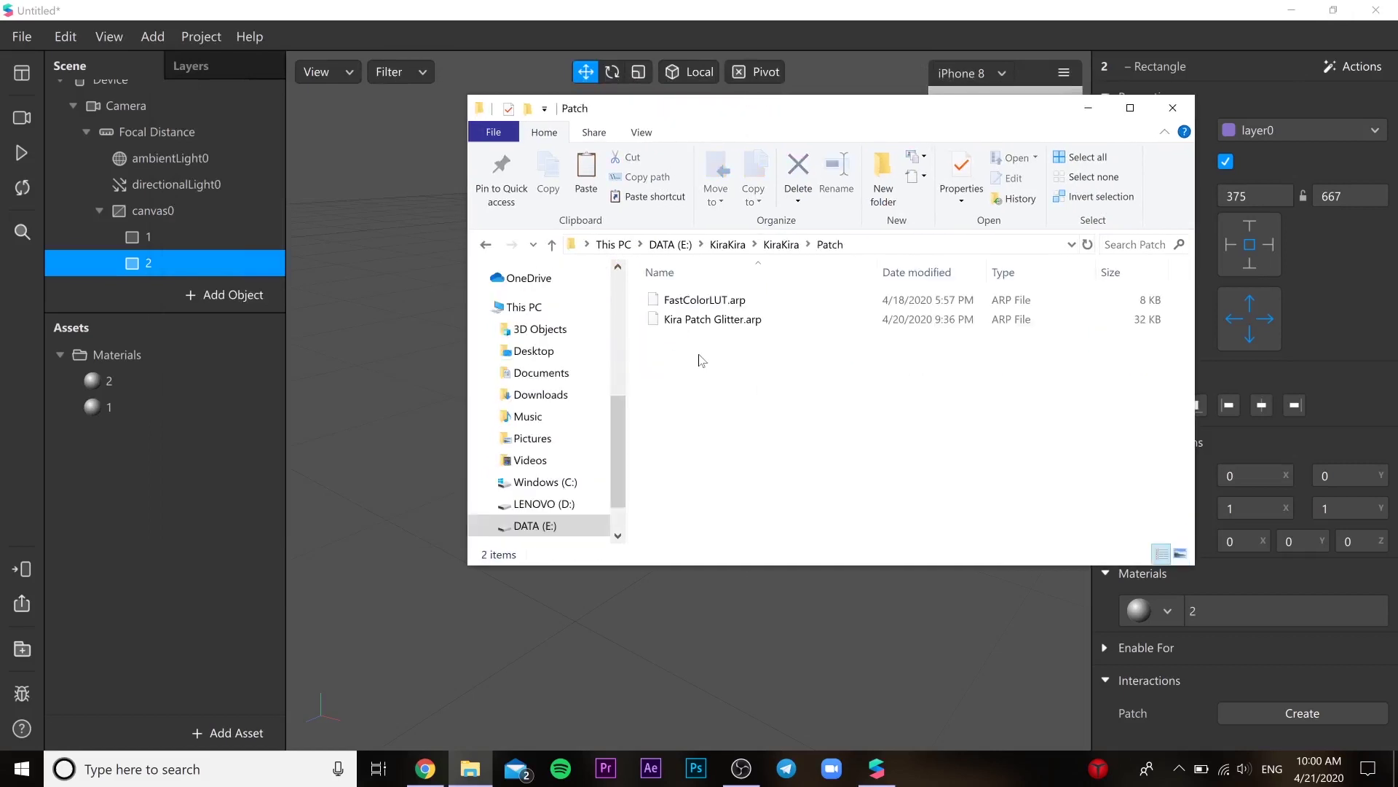
{"action": "left_click_drag", "start_coordinate": [704, 356], "coordinate": [197, 531]}
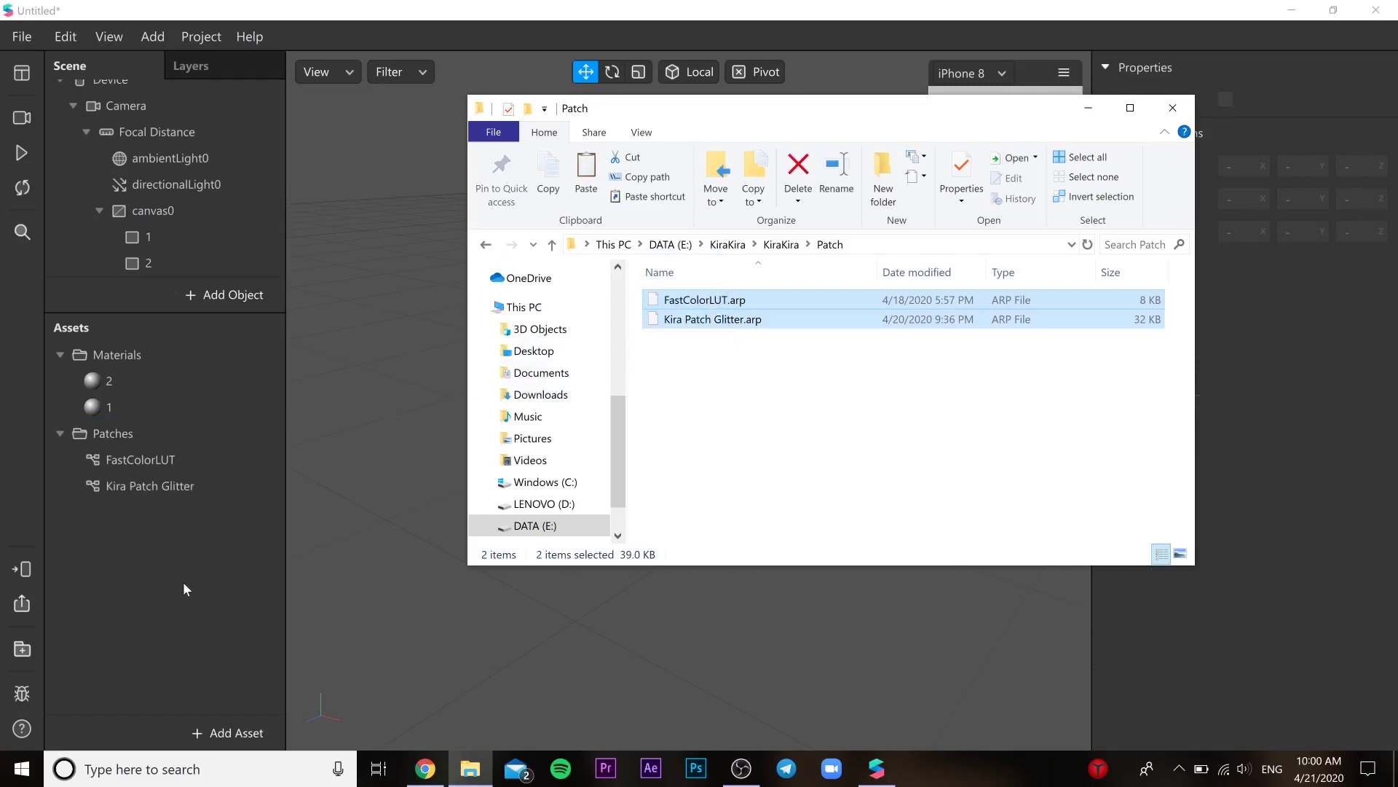
- Import BaseColor.png from KiraKira's Texture folder into the assets
{"action": "left_click", "coordinate": [488, 244]}
{"action": "left_click", "coordinate": [801, 331]}
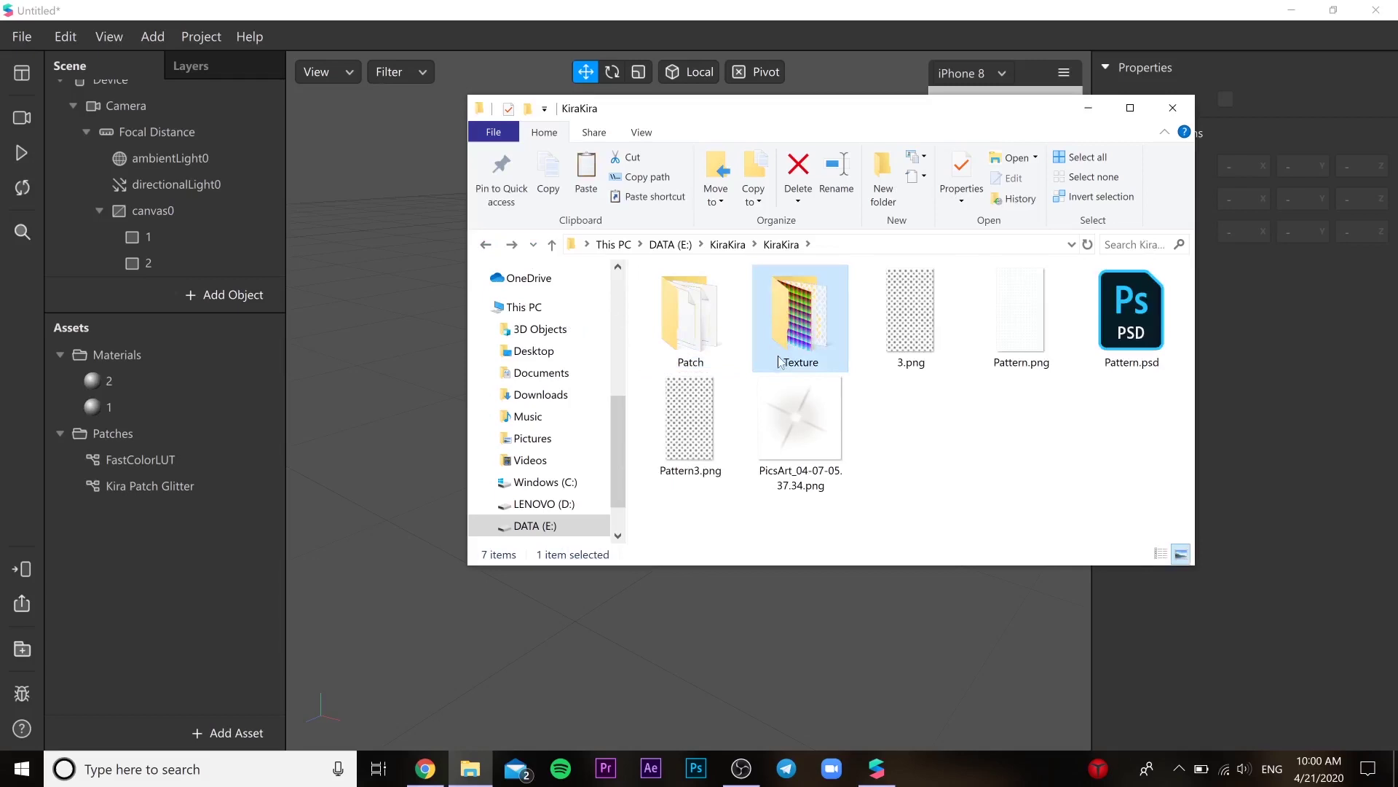
{"action": "double_click", "coordinate": [812, 343]}
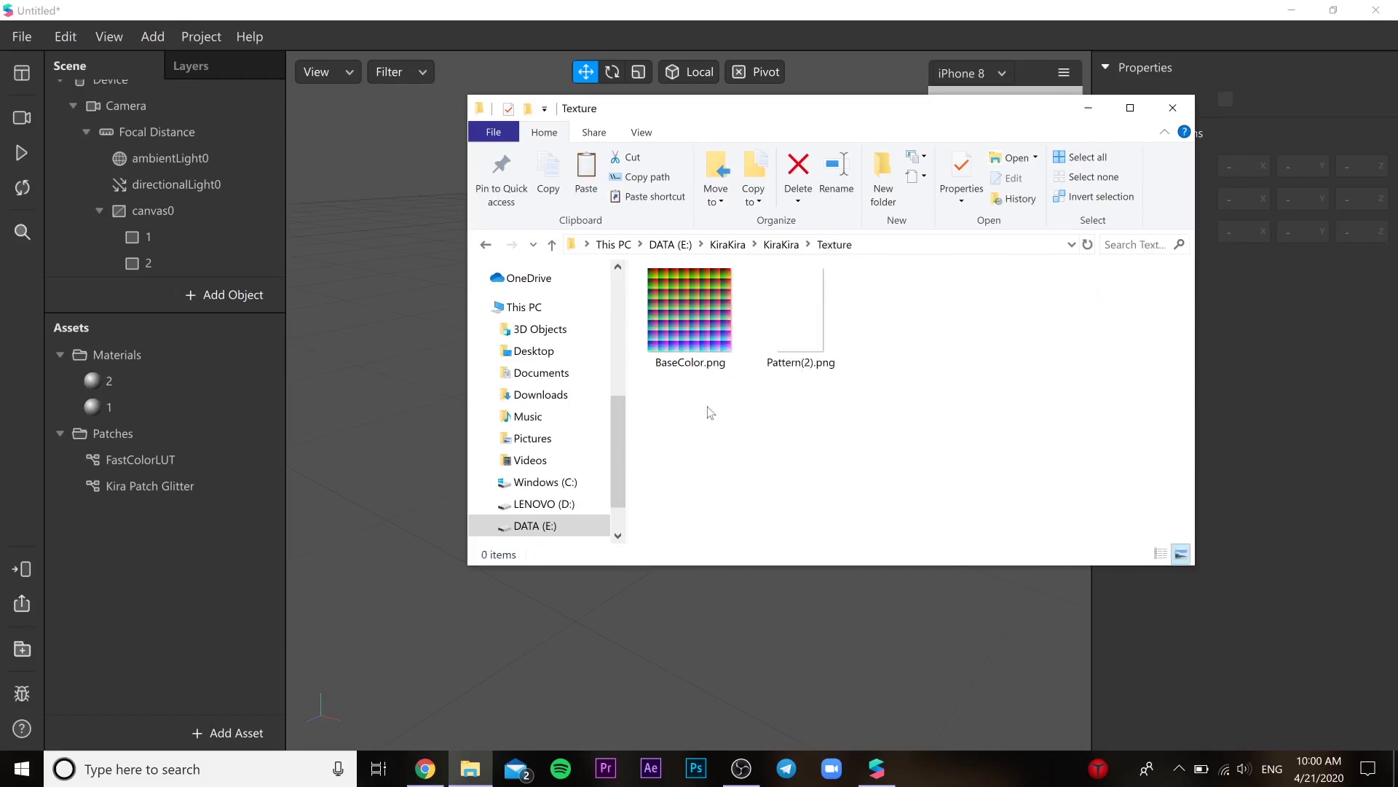
{"action": "left_click", "coordinate": [699, 346]}
{"action": "left_click_drag", "start_coordinate": [698, 350], "coordinate": [201, 546]}
- Turn on No compression for the BaseColor texture
{"action": "left_click", "coordinate": [172, 463]}
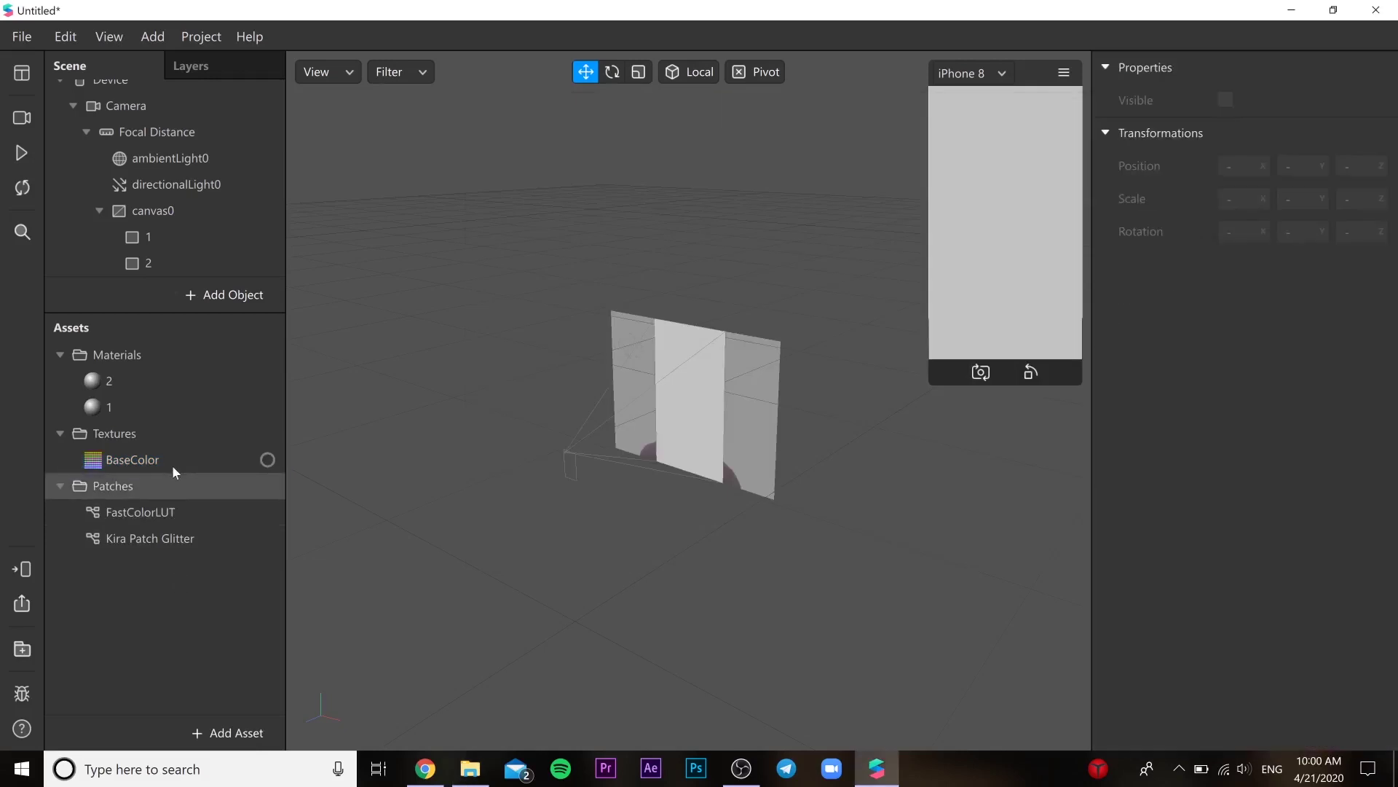
{"action": "scroll", "coordinate": [1194, 453], "scroll_direction": "down", "scroll_amount": 3}
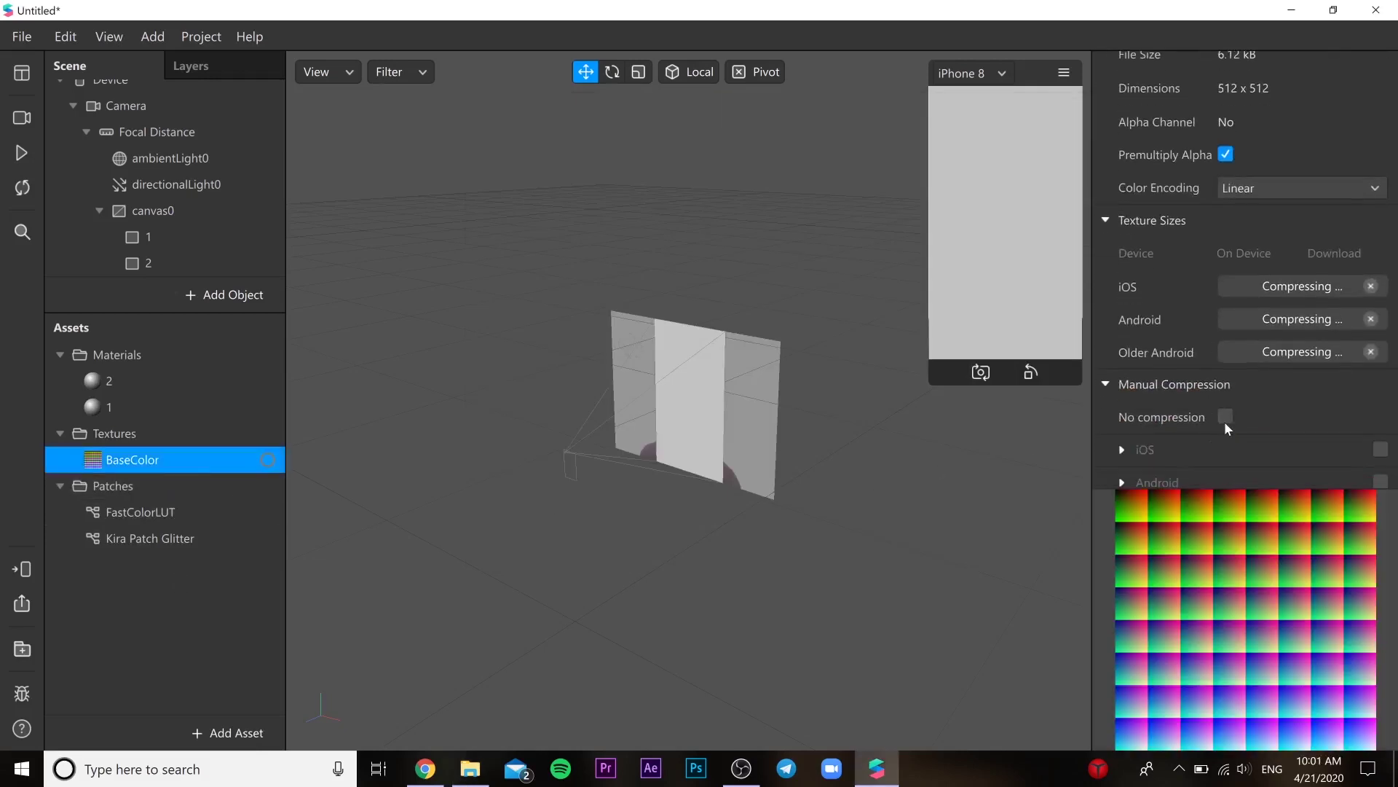
{"action": "left_click", "coordinate": [1225, 421]}
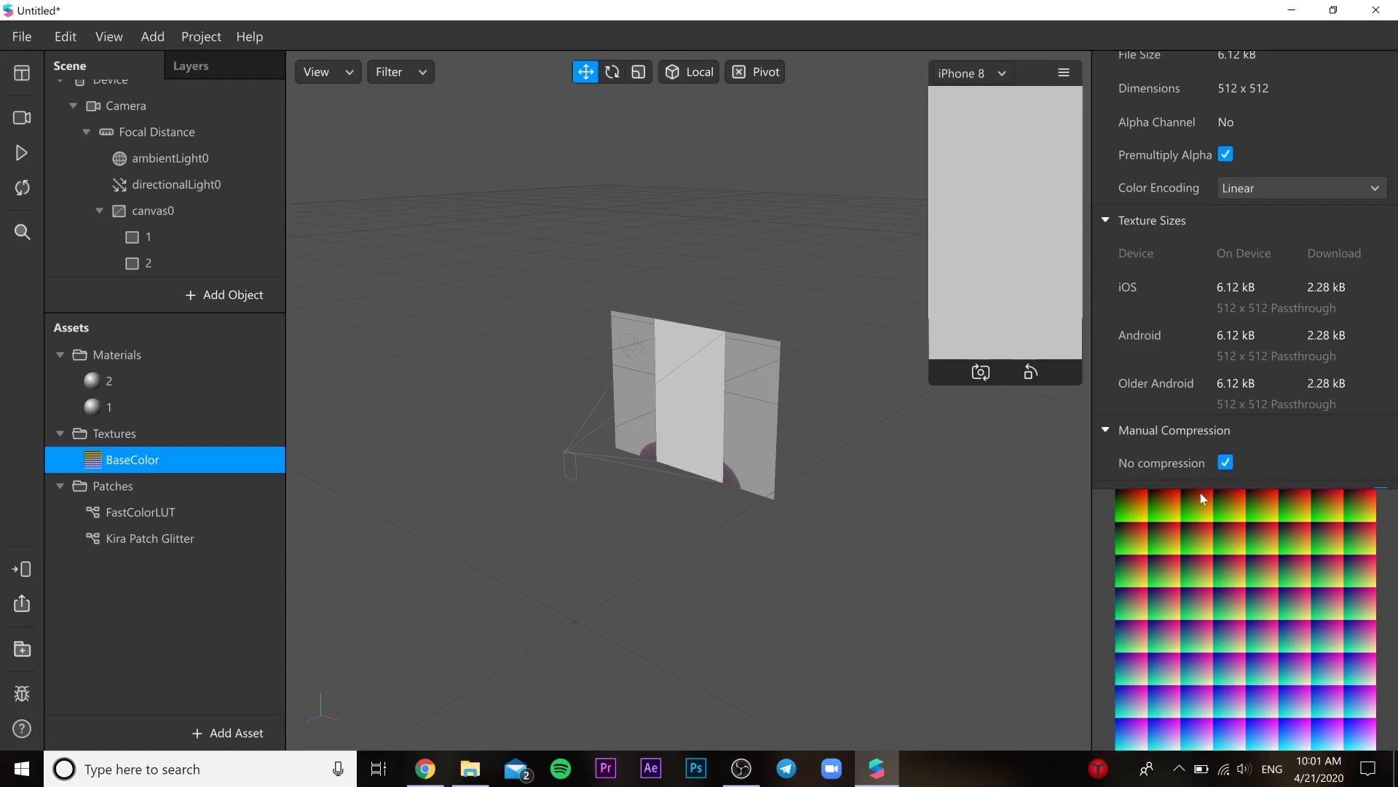
{"action": "left_click", "coordinate": [1228, 463]}
{"action": "left_click", "coordinate": [1228, 463]}
- Import Pattern(2).png into the Textures and turn on its No compression
{"action": "left_click", "coordinate": [471, 769]}
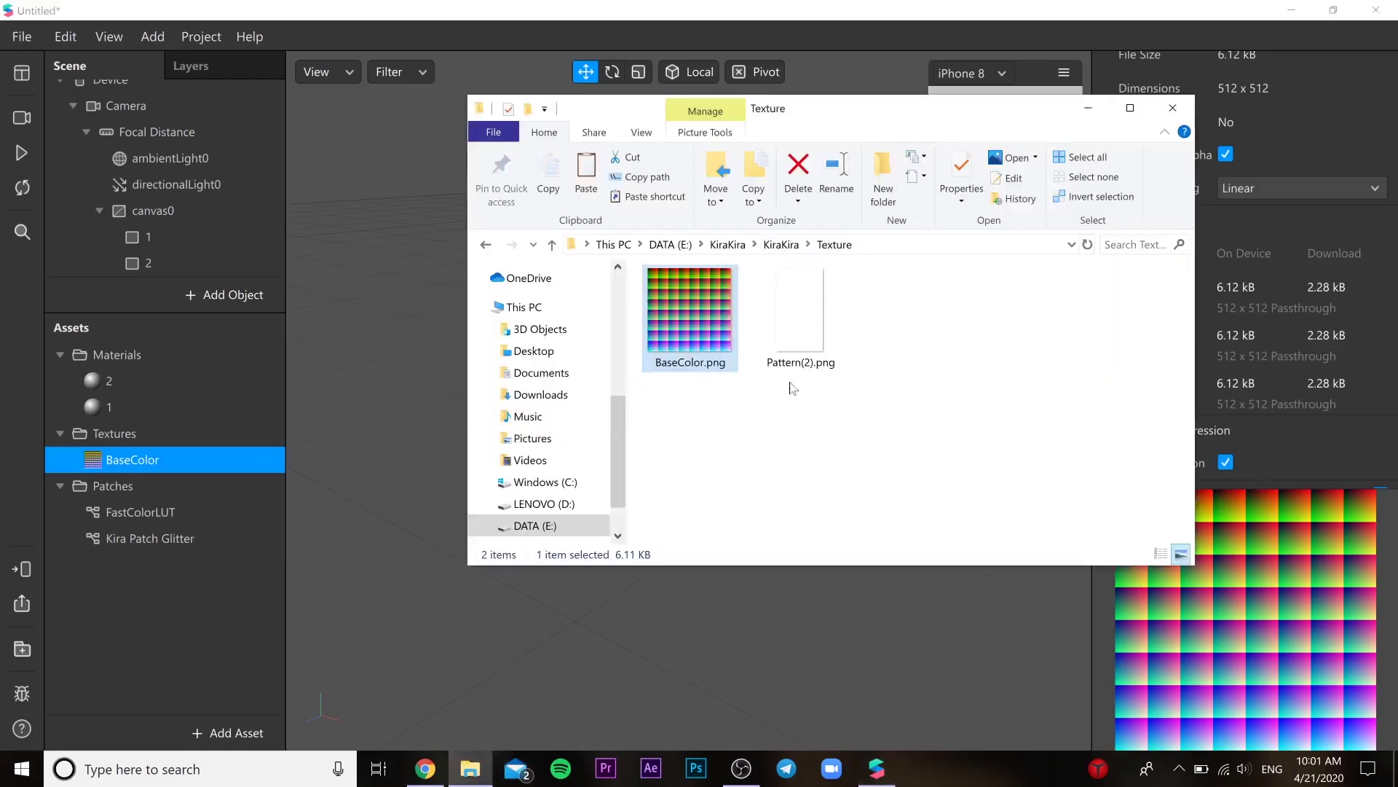
{"action": "left_click", "coordinate": [812, 357]}
{"action": "left_click_drag", "start_coordinate": [783, 365], "coordinate": [150, 636]}
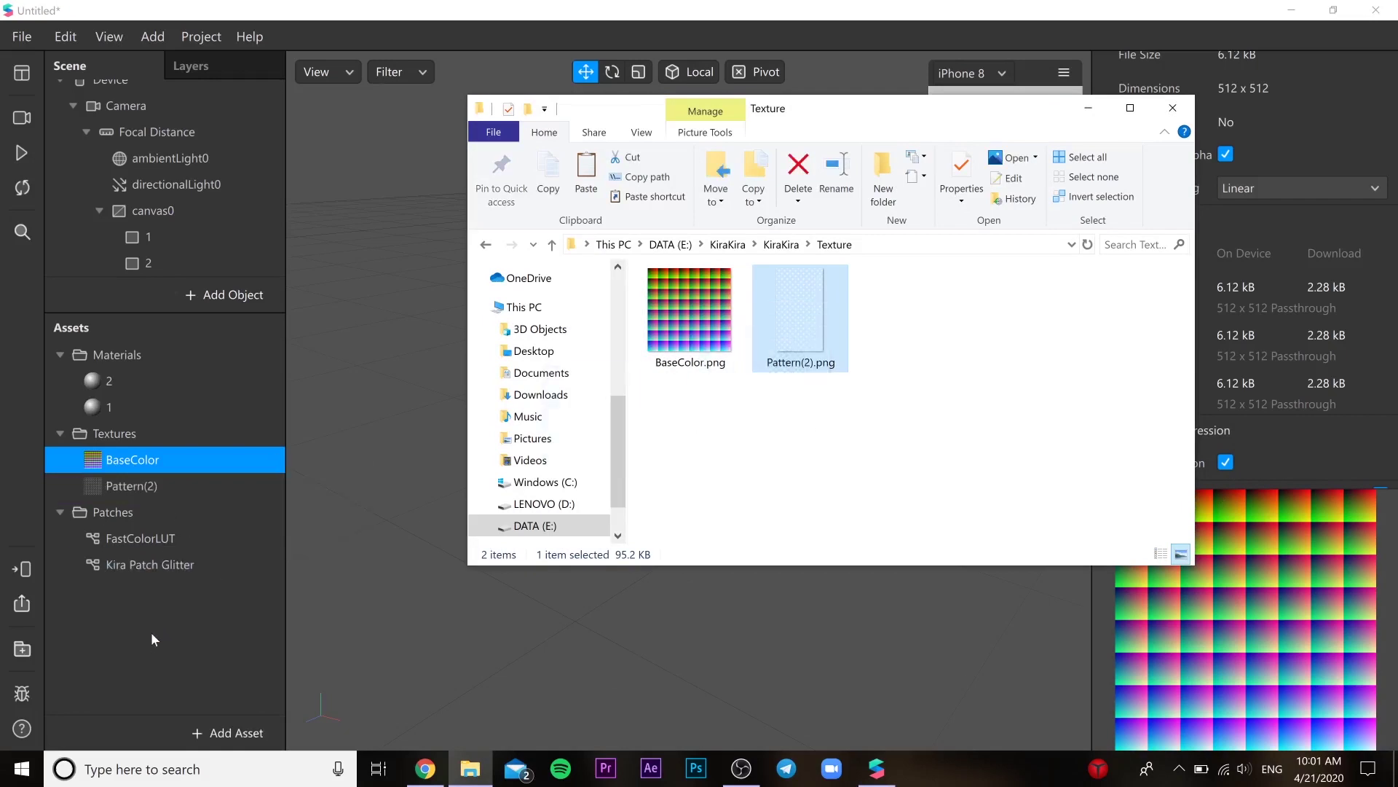
{"action": "left_click", "coordinate": [151, 631]}
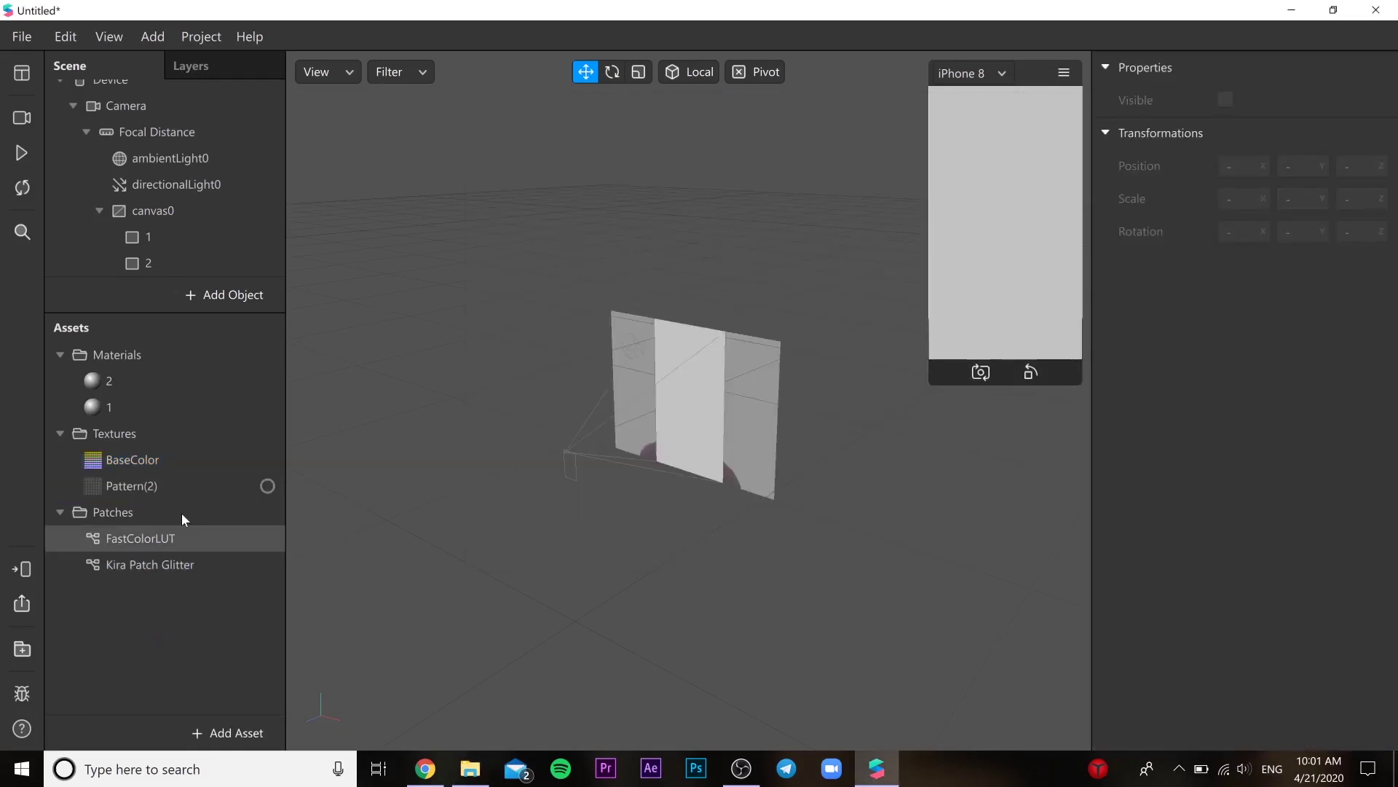
{"action": "left_click", "coordinate": [174, 486]}
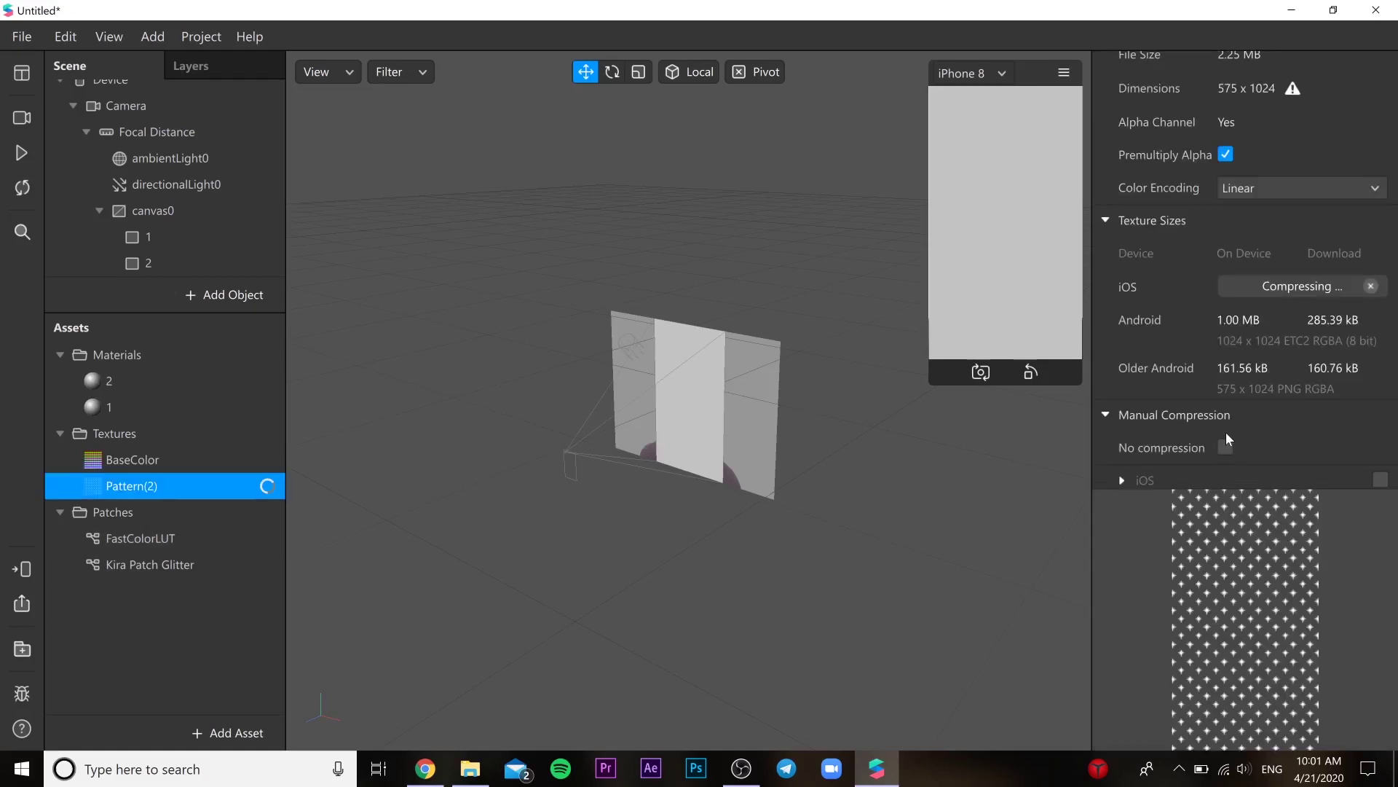
{"action": "left_click", "coordinate": [1225, 446]}
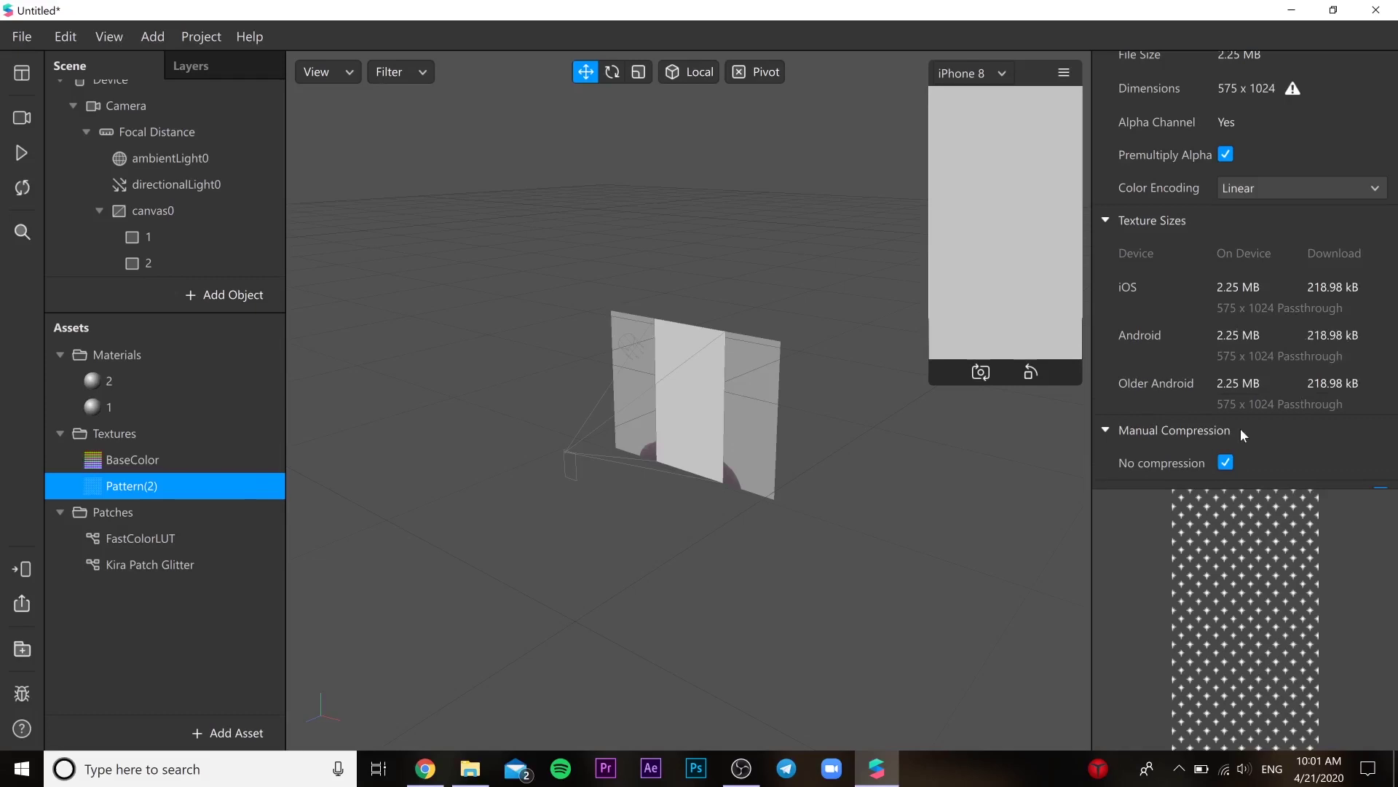
{"action": "scroll", "coordinate": [1243, 434], "scroll_direction": "down", "scroll_amount": 2}
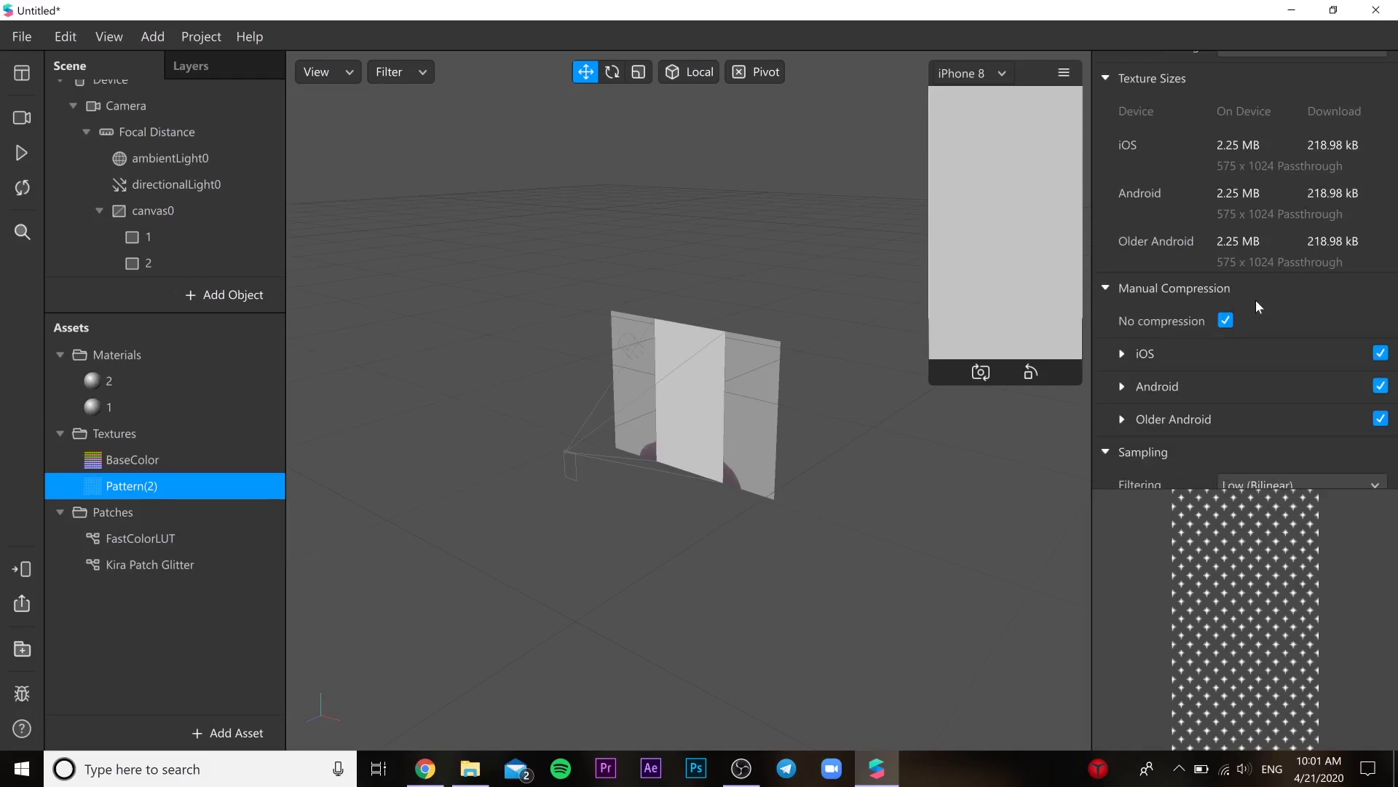
- Add a Texture Extraction on the Camera to create cameraTexture0, then select Device
{"action": "left_click", "coordinate": [673, 246]}
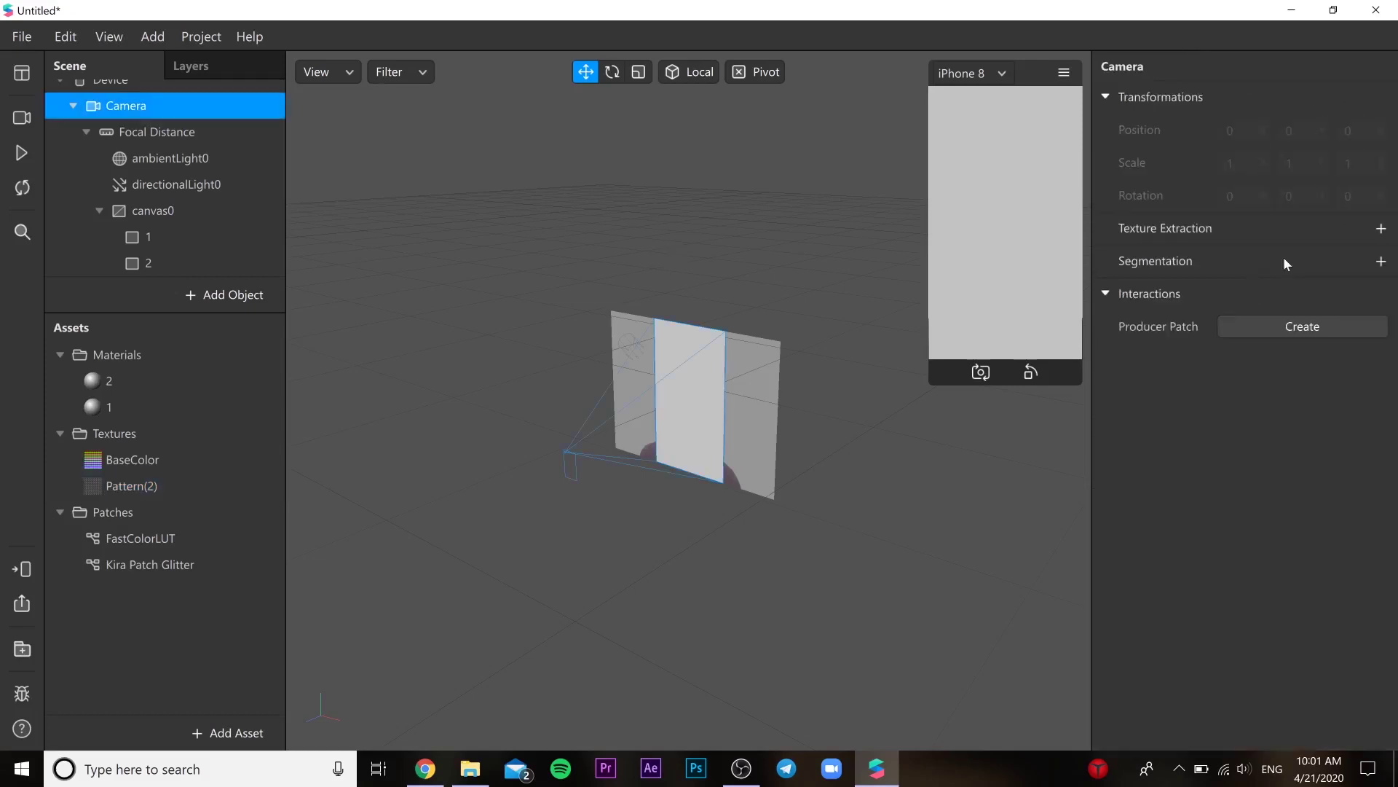
{"action": "left_click", "coordinate": [1335, 217]}
{"action": "scroll", "coordinate": [169, 93], "scroll_direction": "up", "scroll_amount": 1}
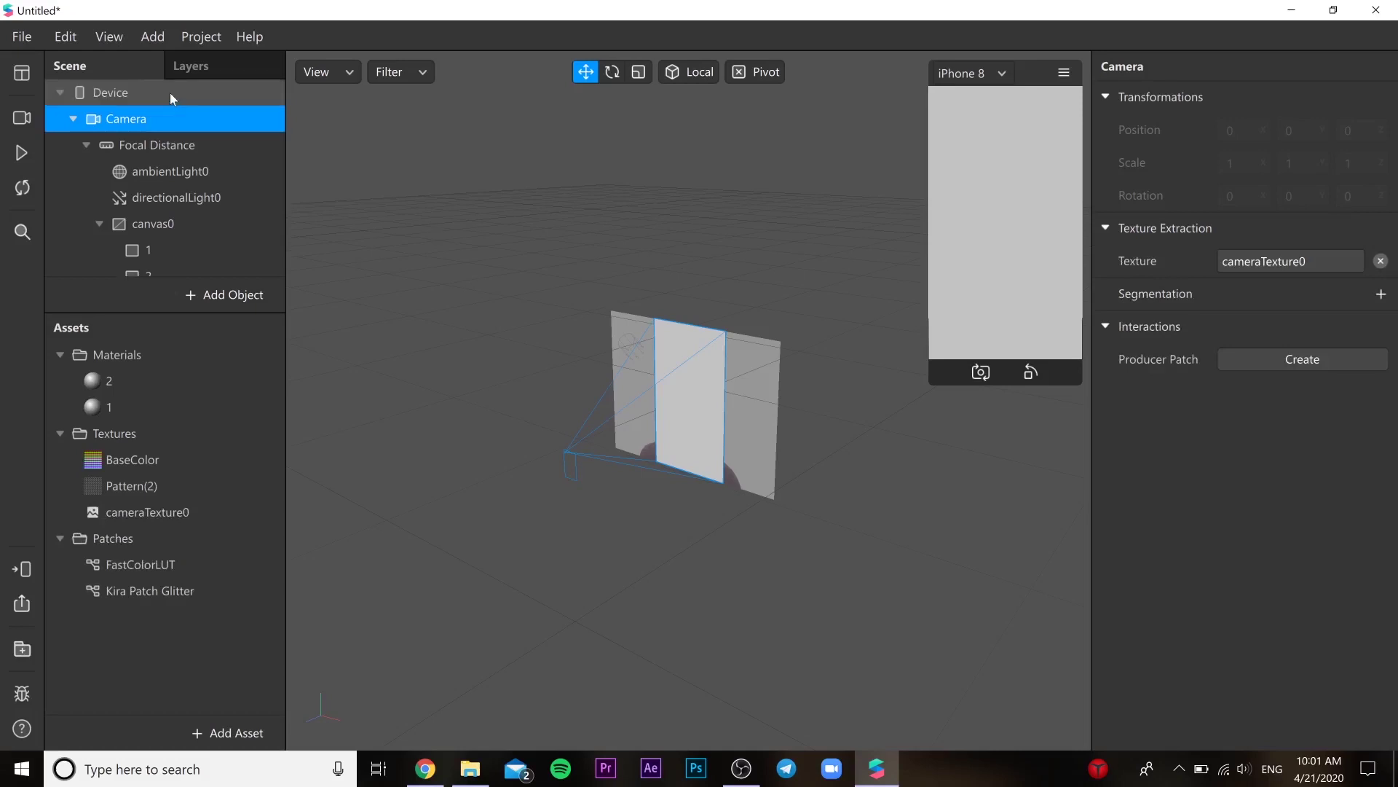
{"action": "left_click", "coordinate": [169, 94]}
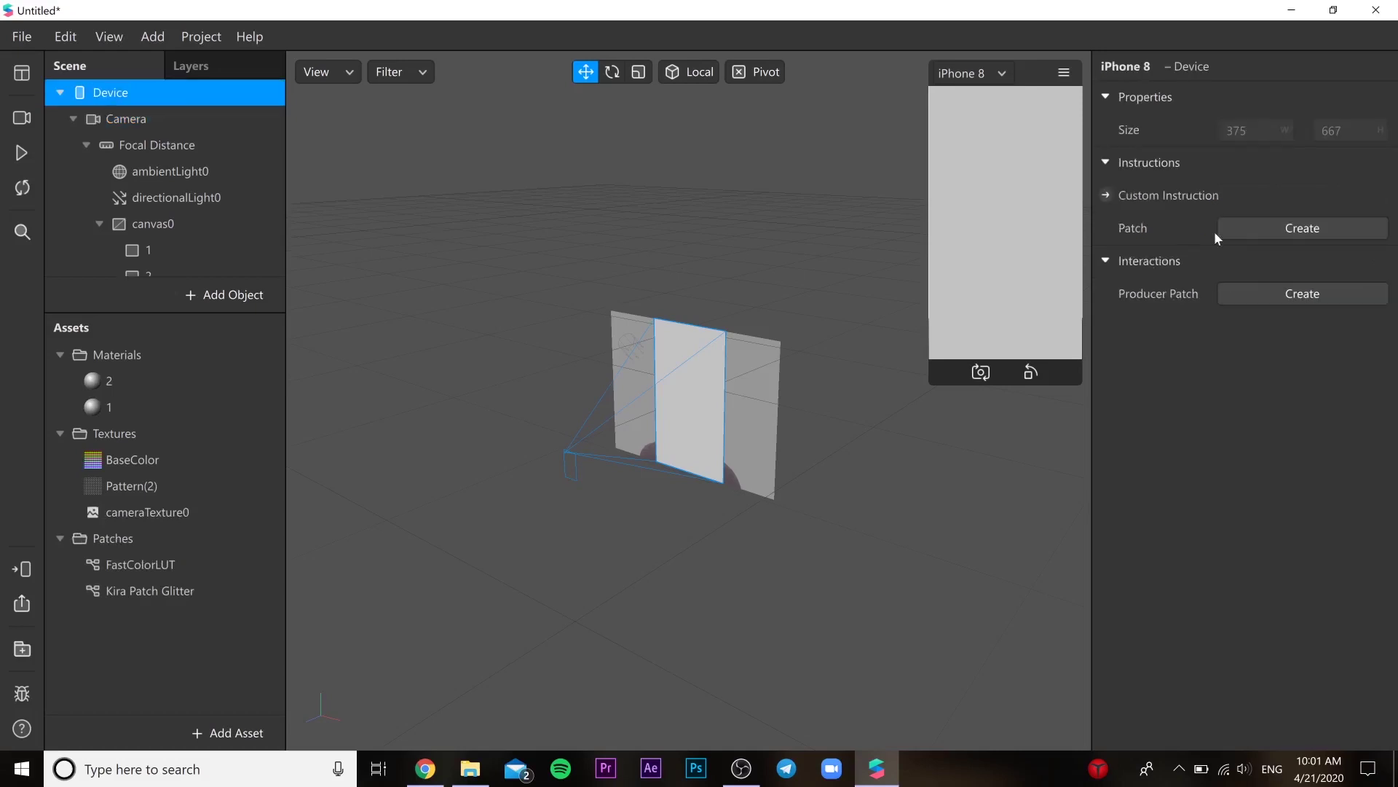
- Create an instruction patch, add a Device producer patch, and drop cameraTexture0 into the graph
{"action": "left_click", "coordinate": [1252, 226]}
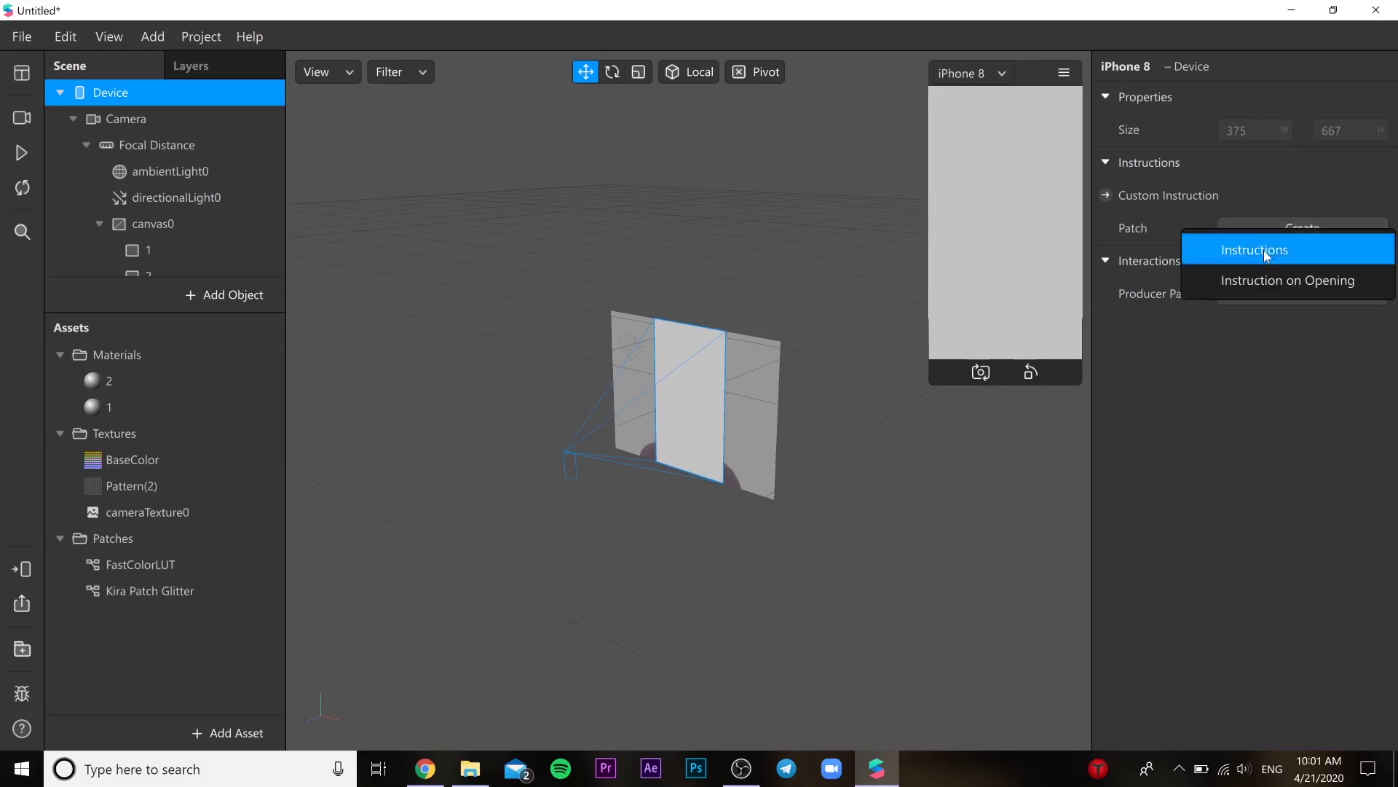
{"action": "left_click", "coordinate": [1265, 251]}
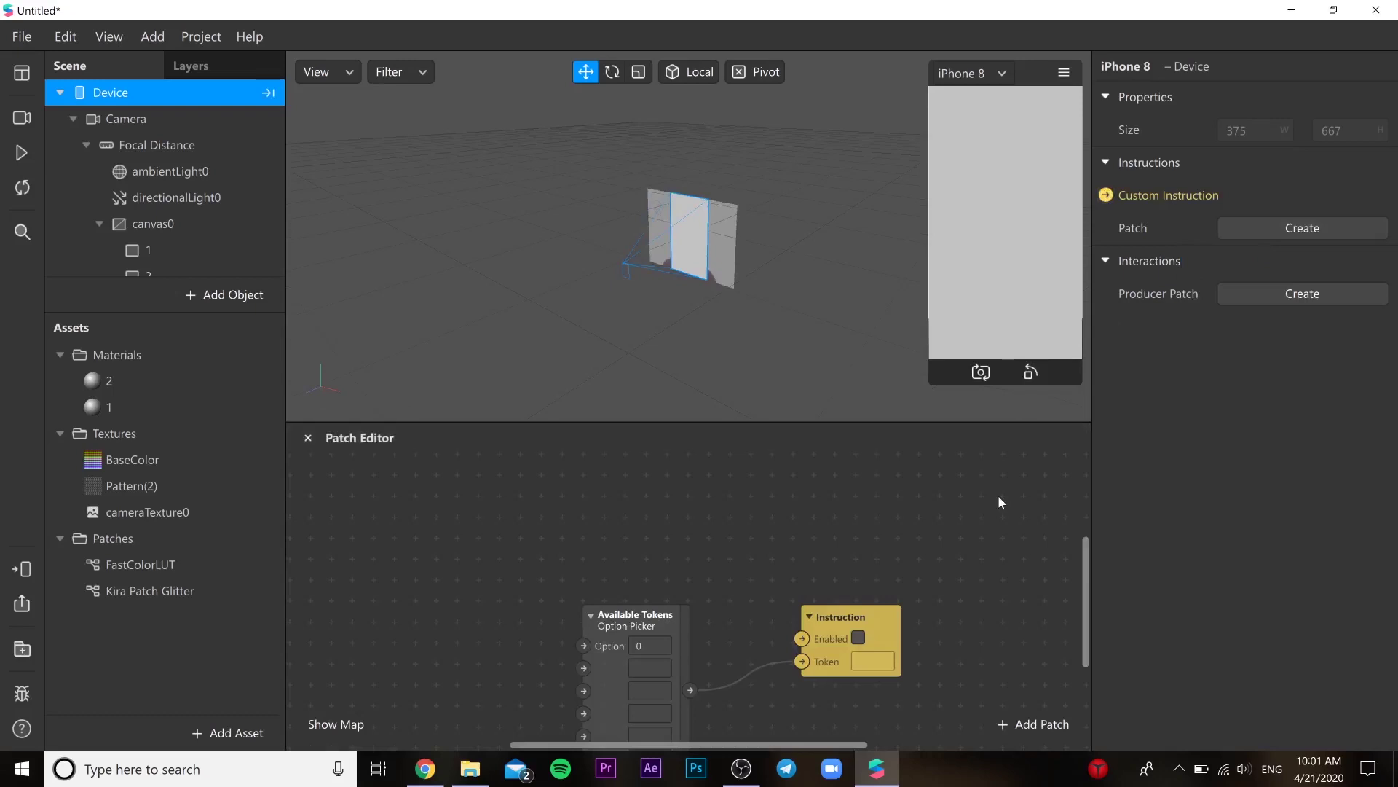
{"action": "scroll", "coordinate": [969, 495], "scroll_direction": "down", "scroll_amount": 5}
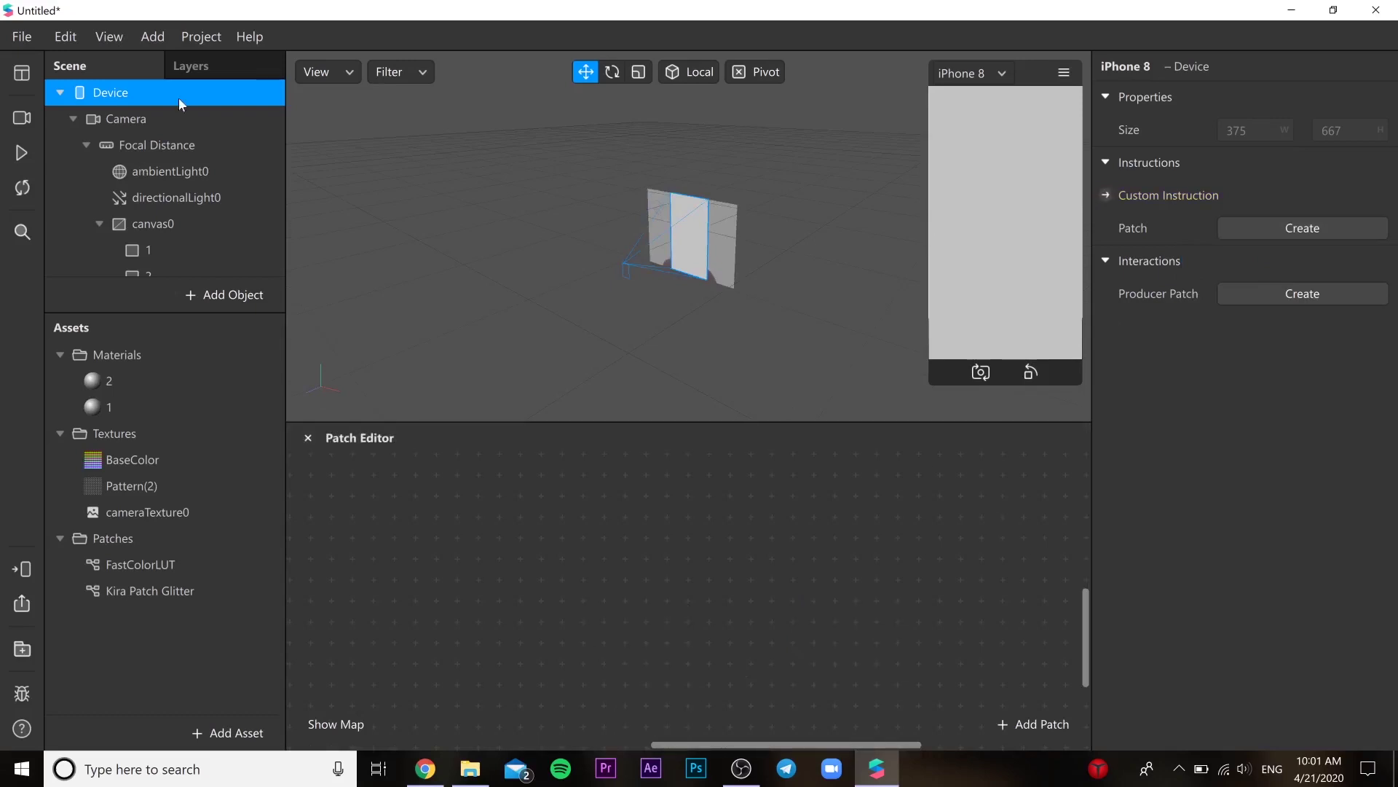
{"action": "left_click", "coordinate": [1241, 292]}
{"action": "left_click_drag", "start_coordinate": [736, 627], "coordinate": [539, 578]}
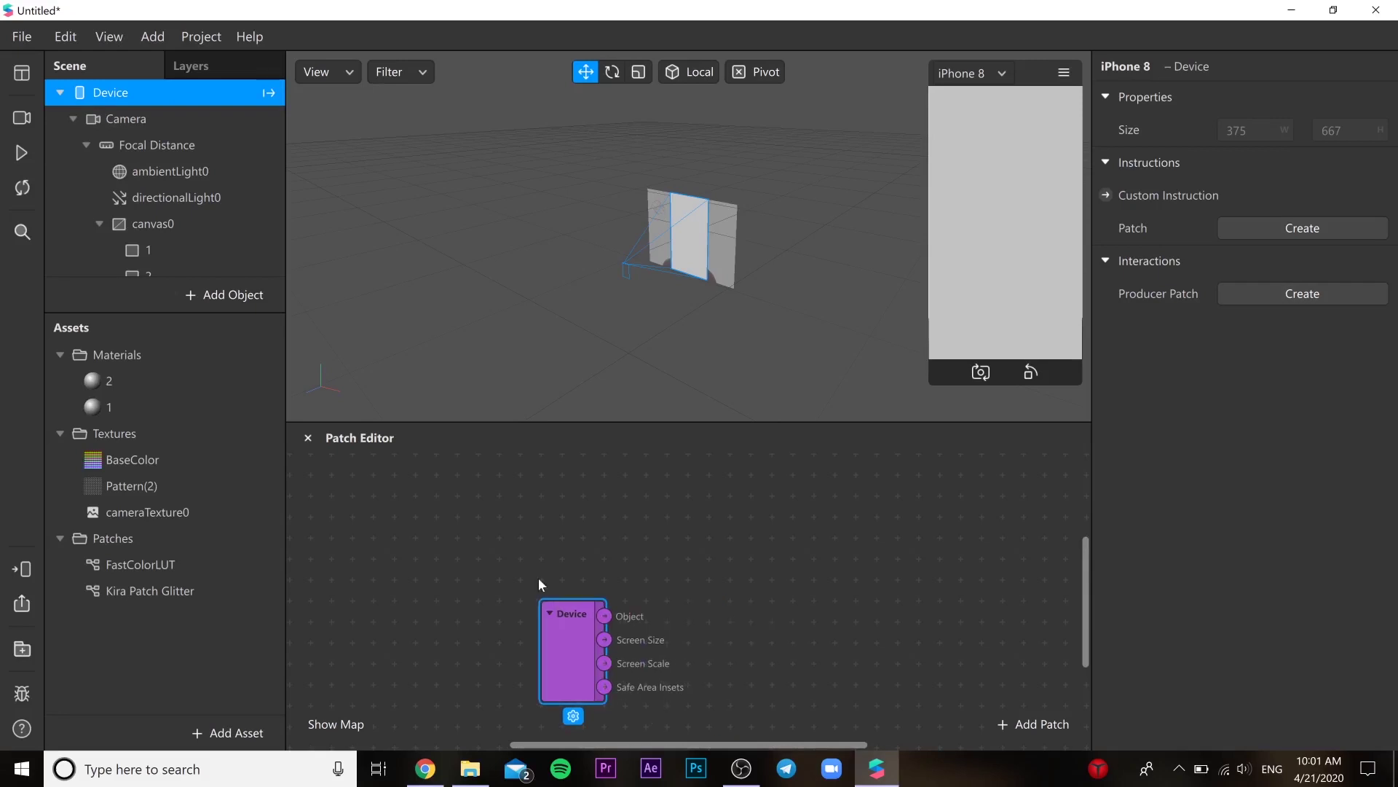
{"action": "left_click_drag", "start_coordinate": [137, 509], "coordinate": [539, 521]}
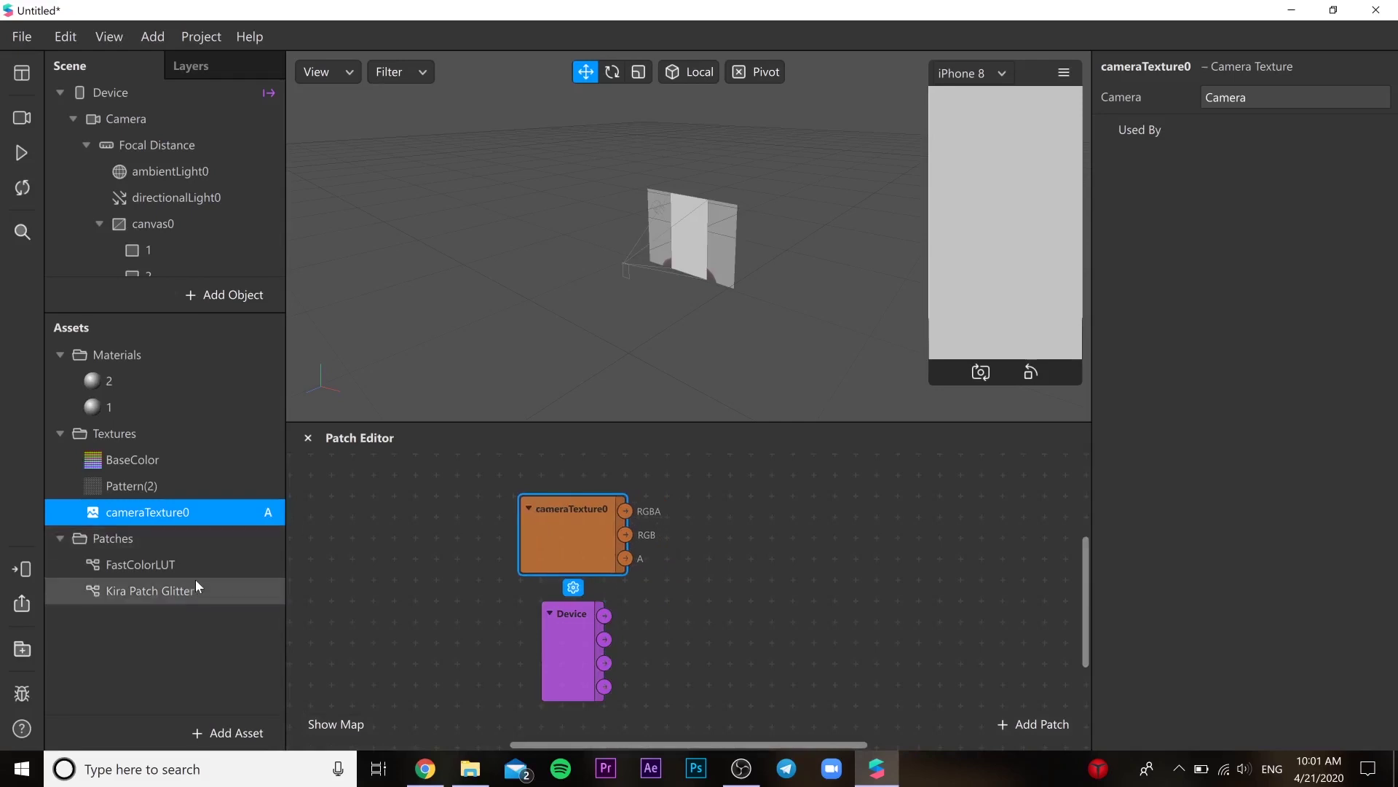
- Add the Kira Patch Glitter patch and wire cameraTexture0 into KiraKira's Camera Texture
{"action": "left_click_drag", "start_coordinate": [204, 588], "coordinate": [863, 608]}
{"action": "left_click_drag", "start_coordinate": [757, 593], "coordinate": [741, 601]}
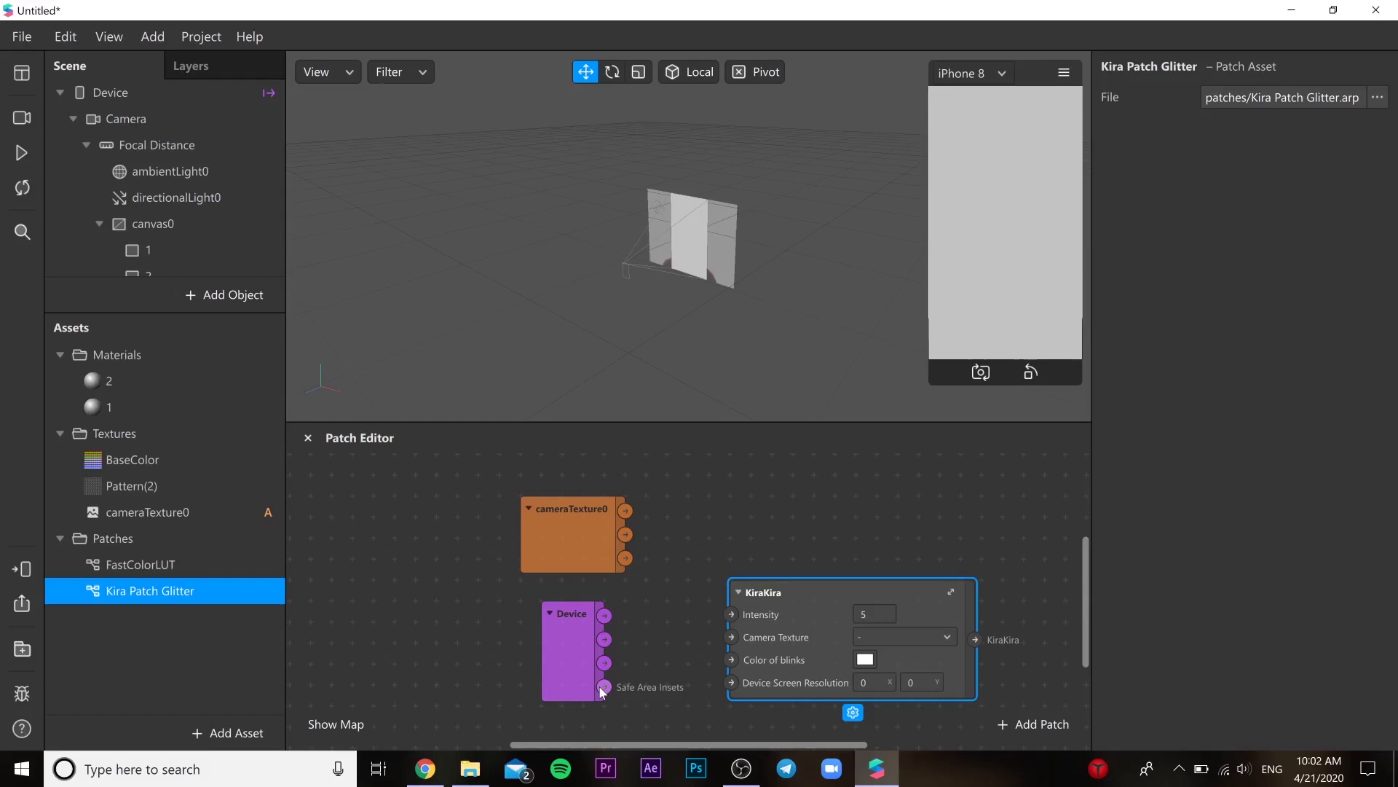
{"action": "left_click_drag", "start_coordinate": [558, 632], "coordinate": [728, 683]}
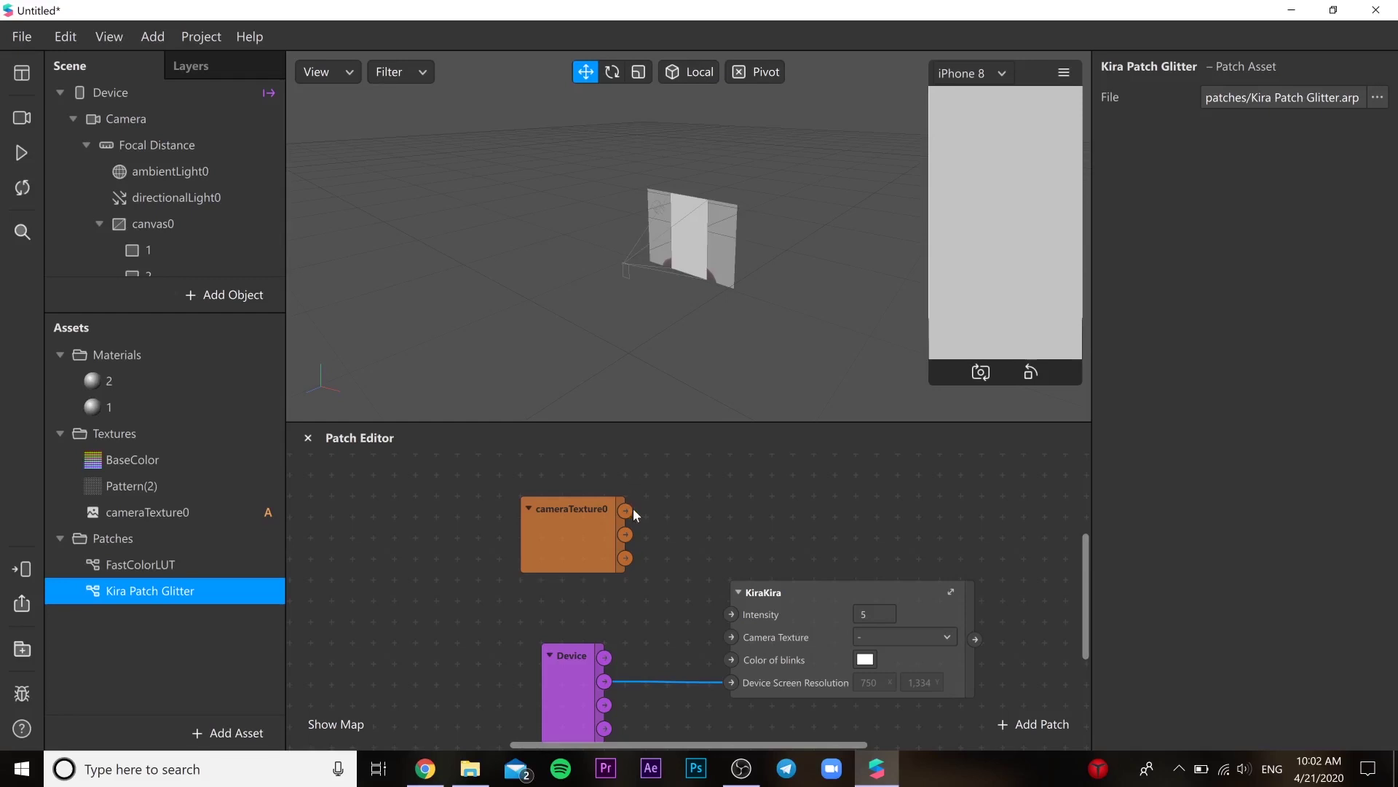
{"action": "left_click_drag", "start_coordinate": [626, 511], "coordinate": [731, 638]}
- Add a FastColorLUT patch above KiraKira and shift both patches left
{"action": "left_click", "coordinate": [137, 564]}
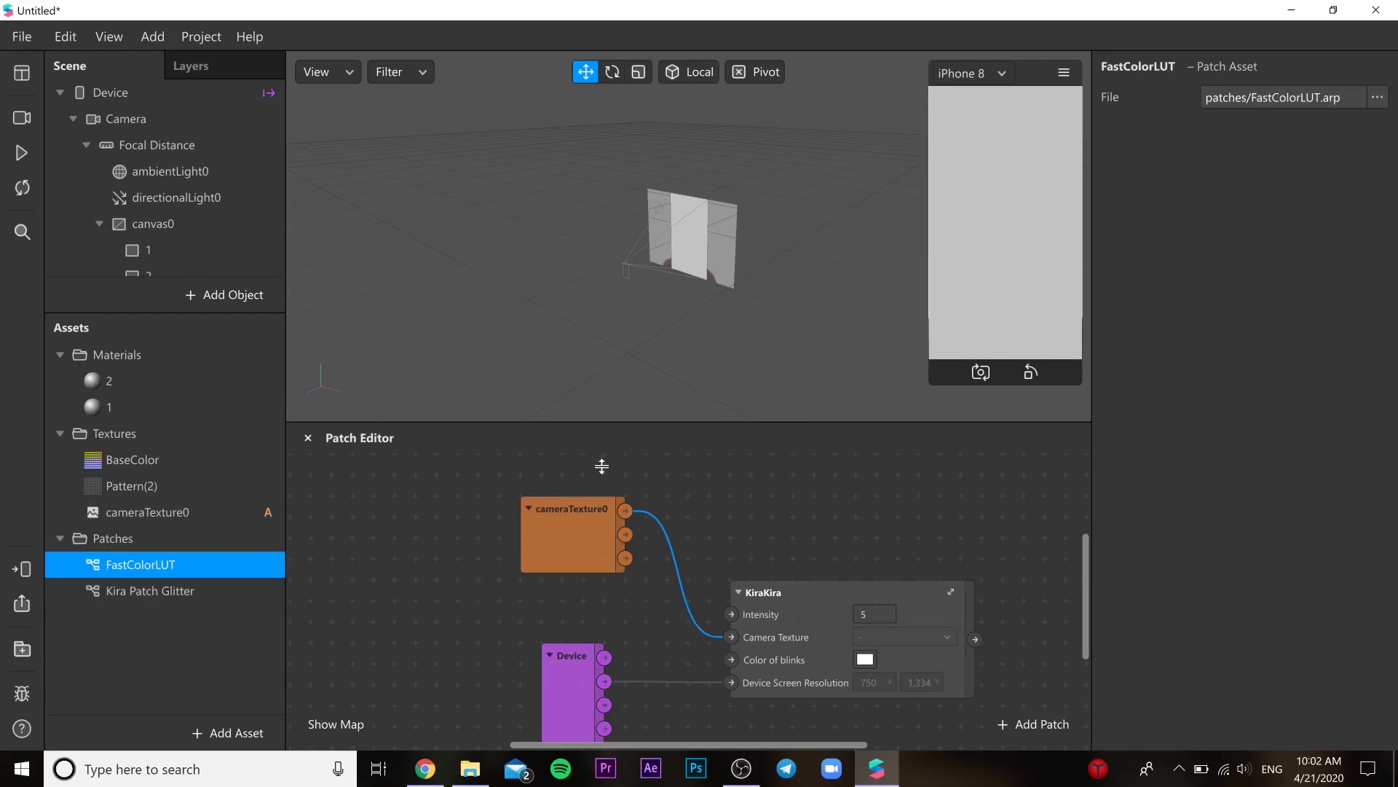
{"action": "left_click_drag", "start_coordinate": [196, 572], "coordinate": [747, 492]}
{"action": "left_click", "coordinate": [670, 508]}
{"action": "left_click_drag", "start_coordinate": [820, 588], "coordinate": [789, 591]}
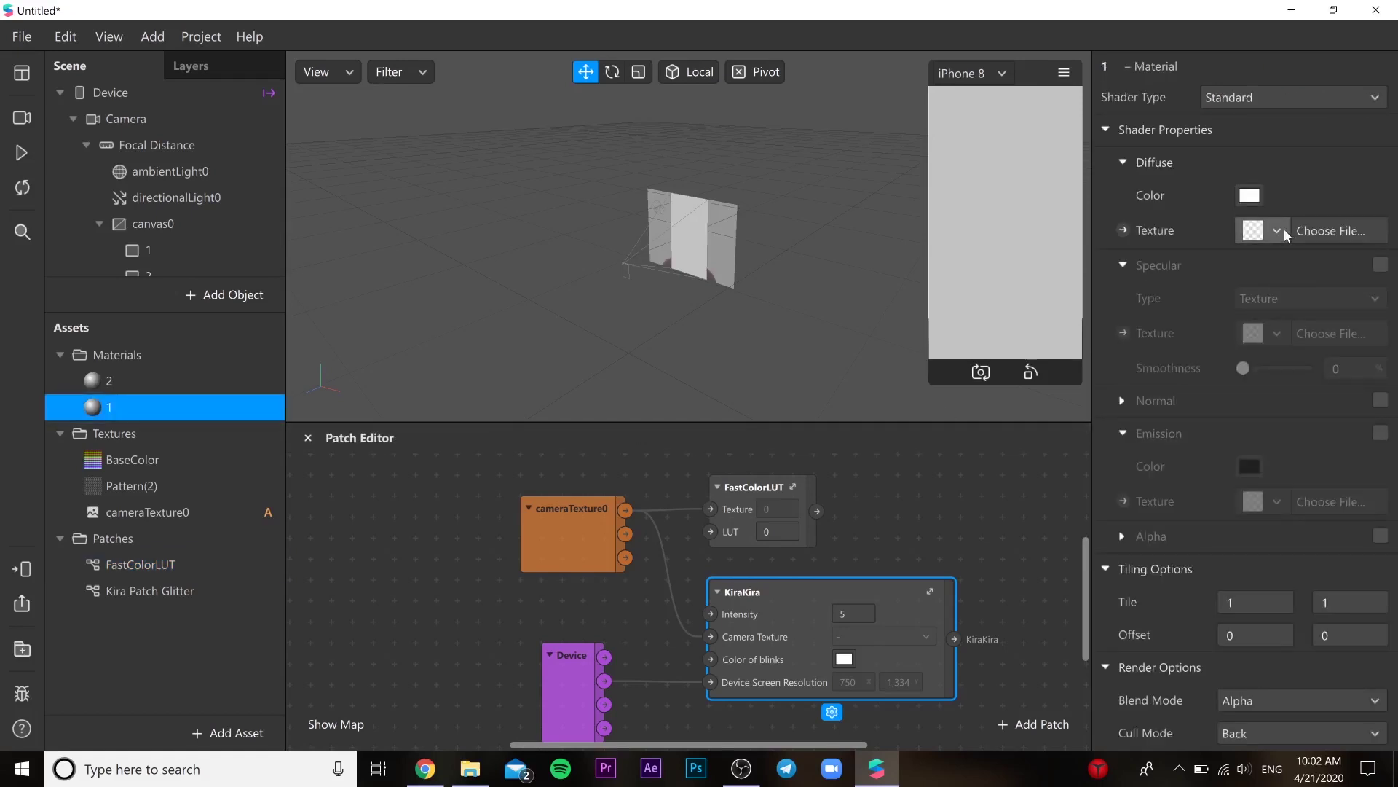
- Set BaseColor as material 1's Diffuse Texture, expose it as a patch, and feed it from FastColorLUT
{"action": "left_click", "coordinate": [1282, 230]}
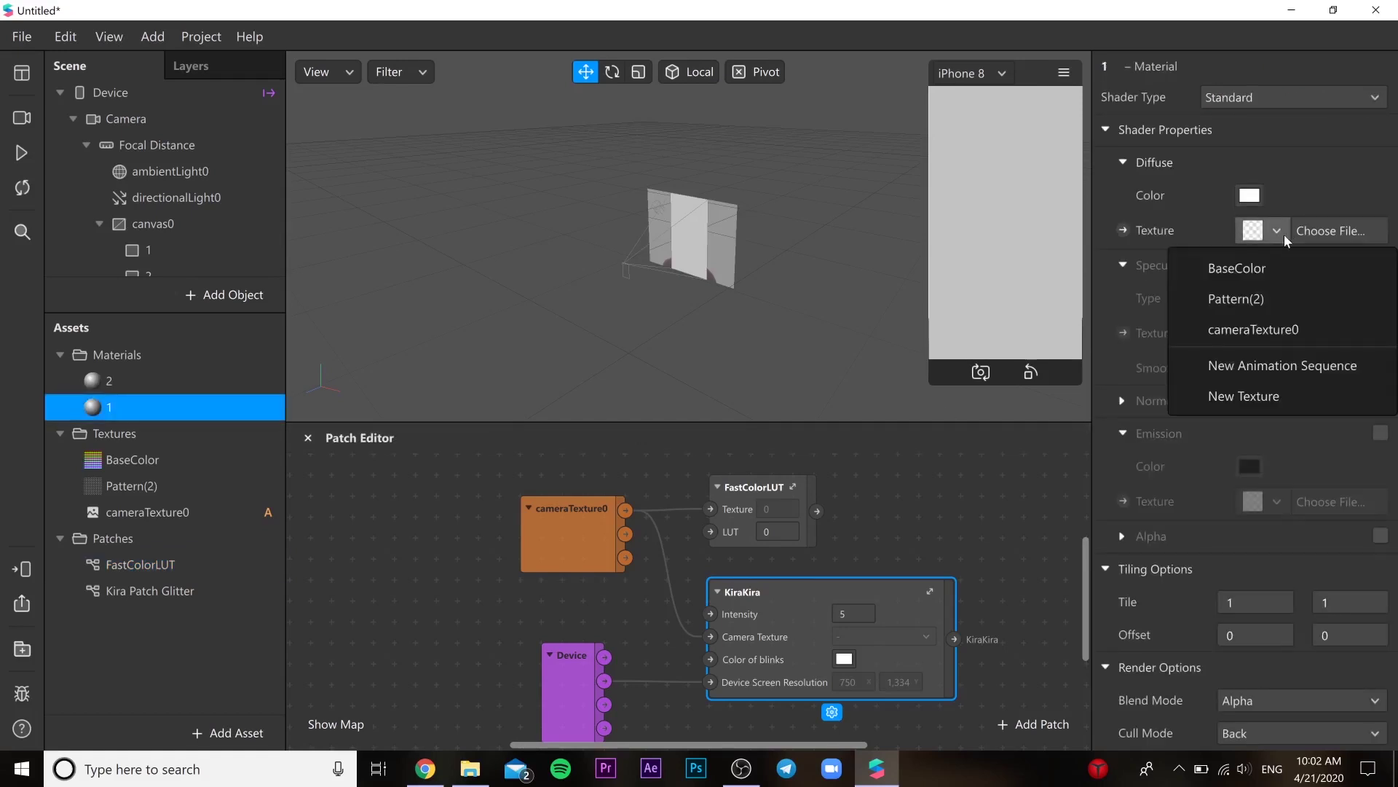
{"action": "left_click", "coordinate": [1286, 275]}
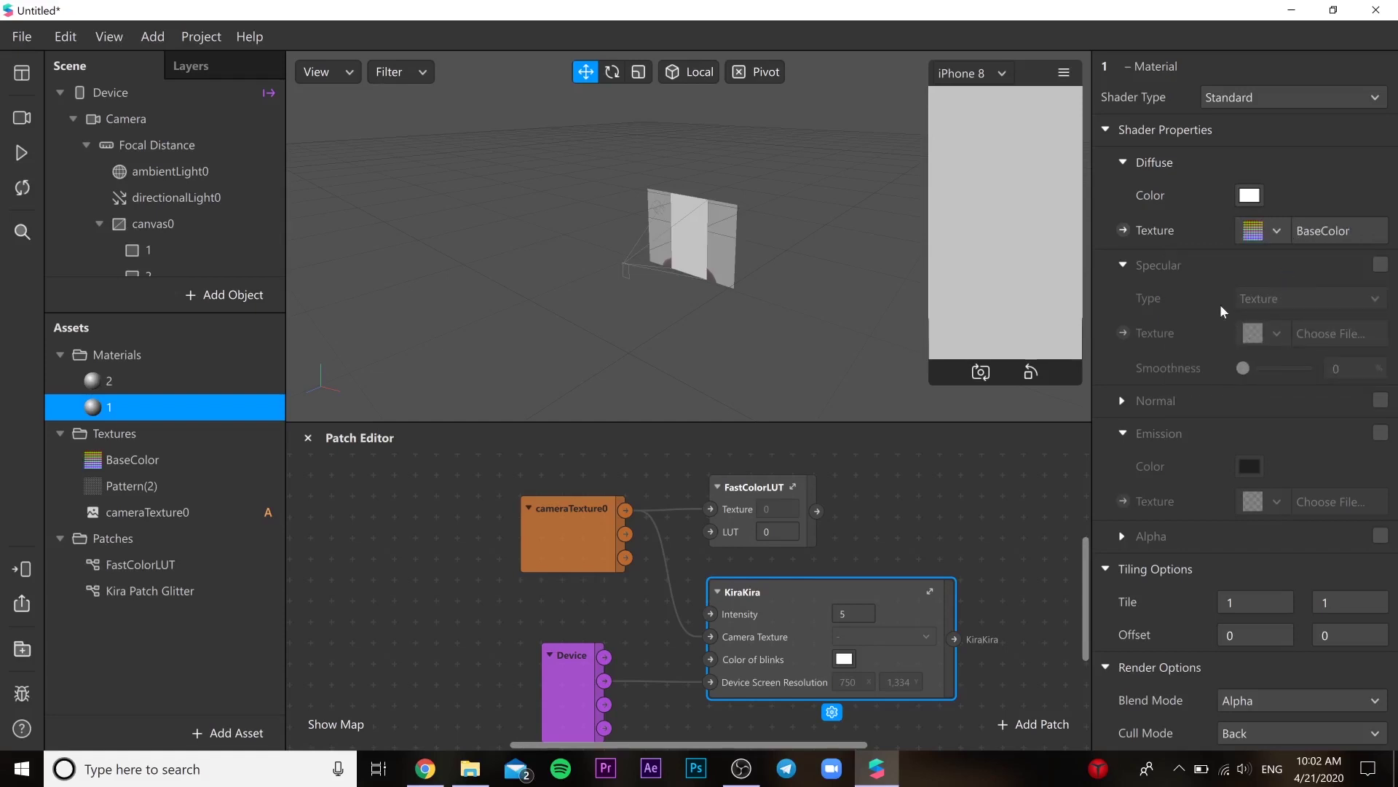
{"action": "left_click", "coordinate": [1123, 230]}
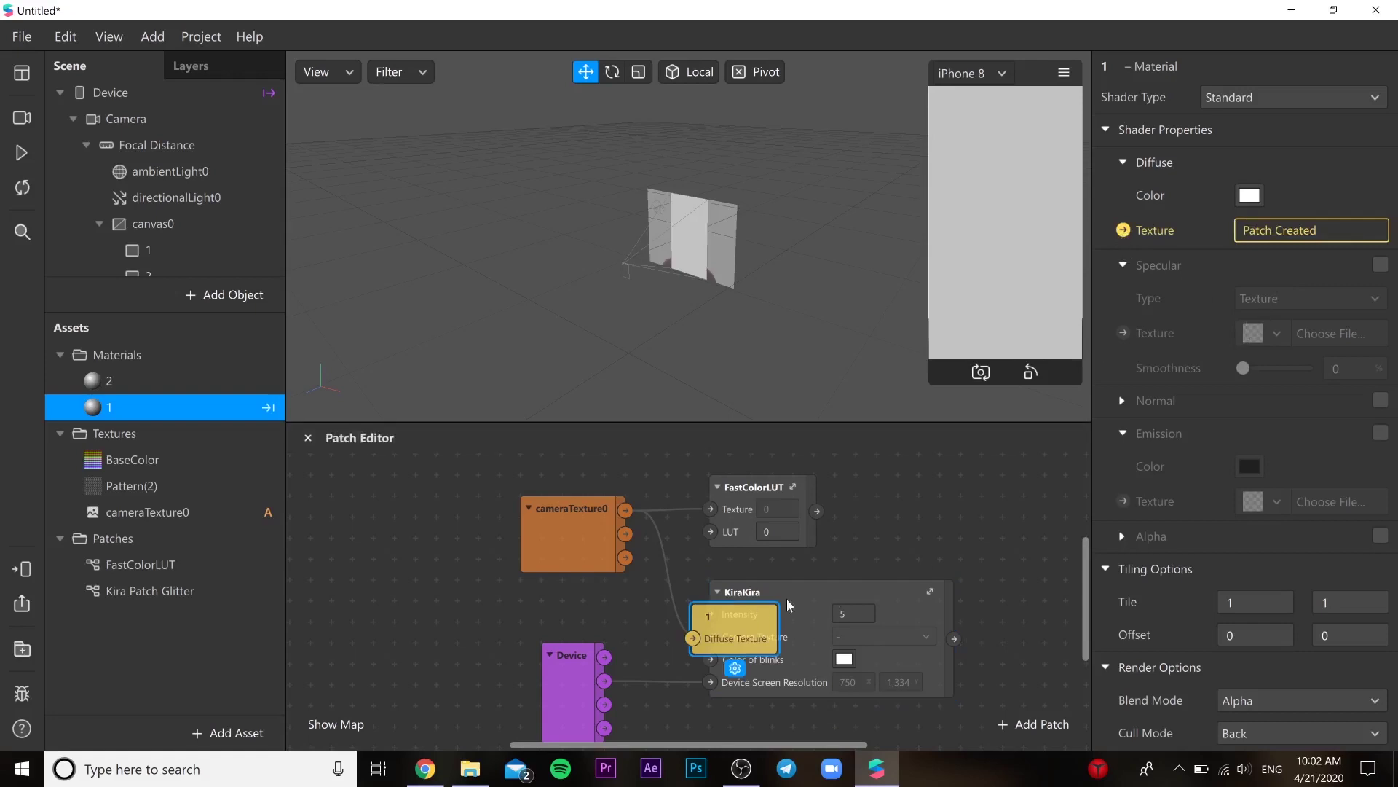
{"action": "left_click_drag", "start_coordinate": [786, 599], "coordinate": [981, 476]}
{"action": "left_click_drag", "start_coordinate": [816, 511], "coordinate": [899, 510]}
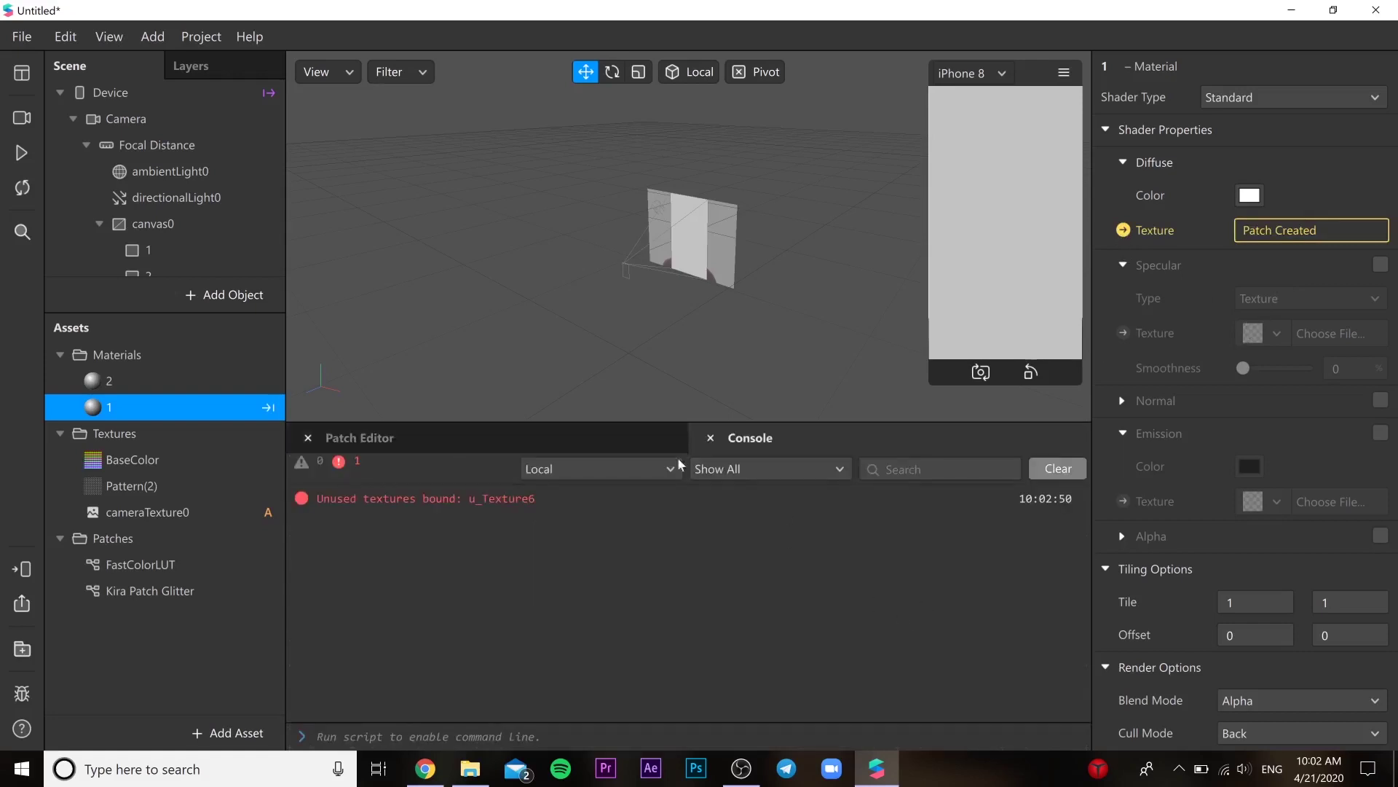
{"action": "left_click", "coordinate": [708, 437]}
{"action": "left_click_drag", "start_coordinate": [817, 608], "coordinate": [779, 614]}
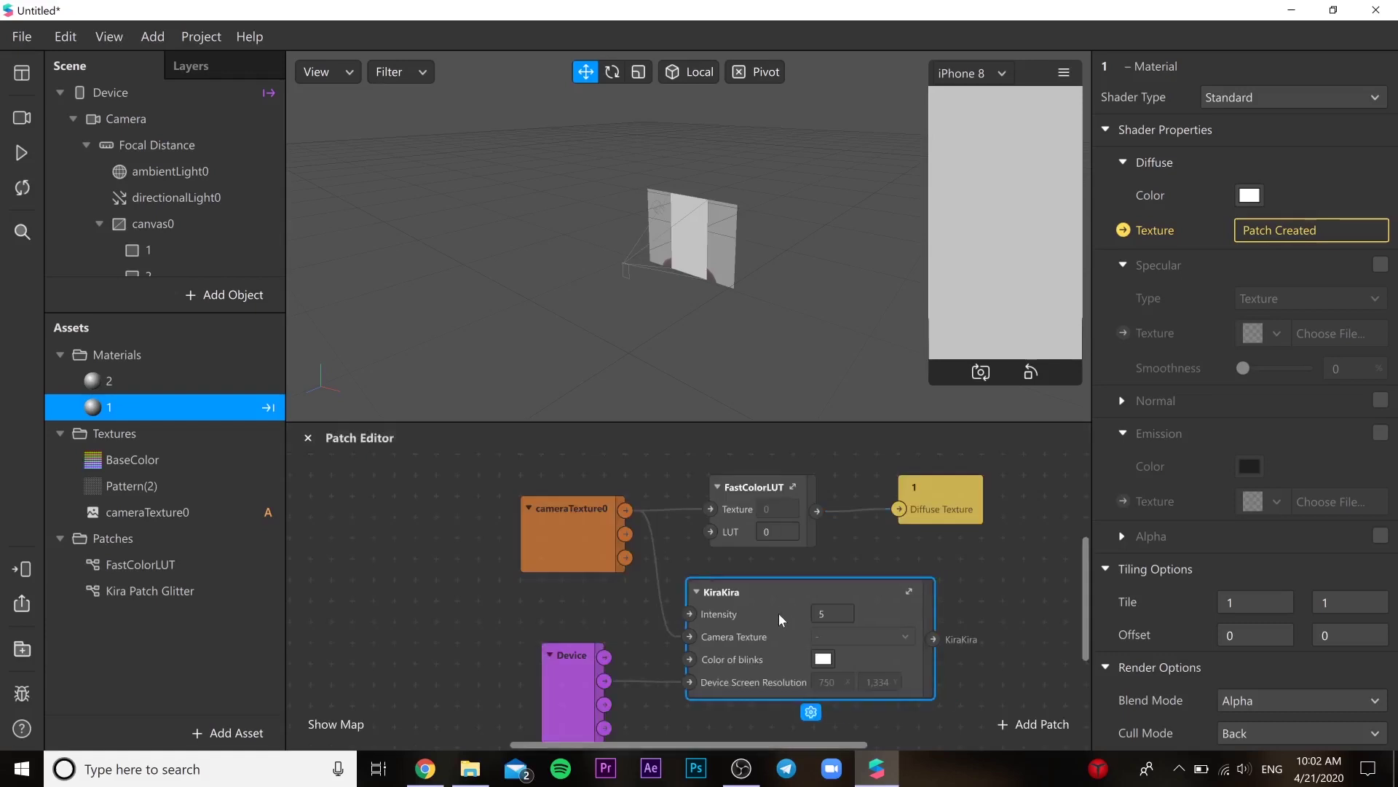
{"action": "left_click_drag", "start_coordinate": [737, 748], "coordinate": [814, 768]}
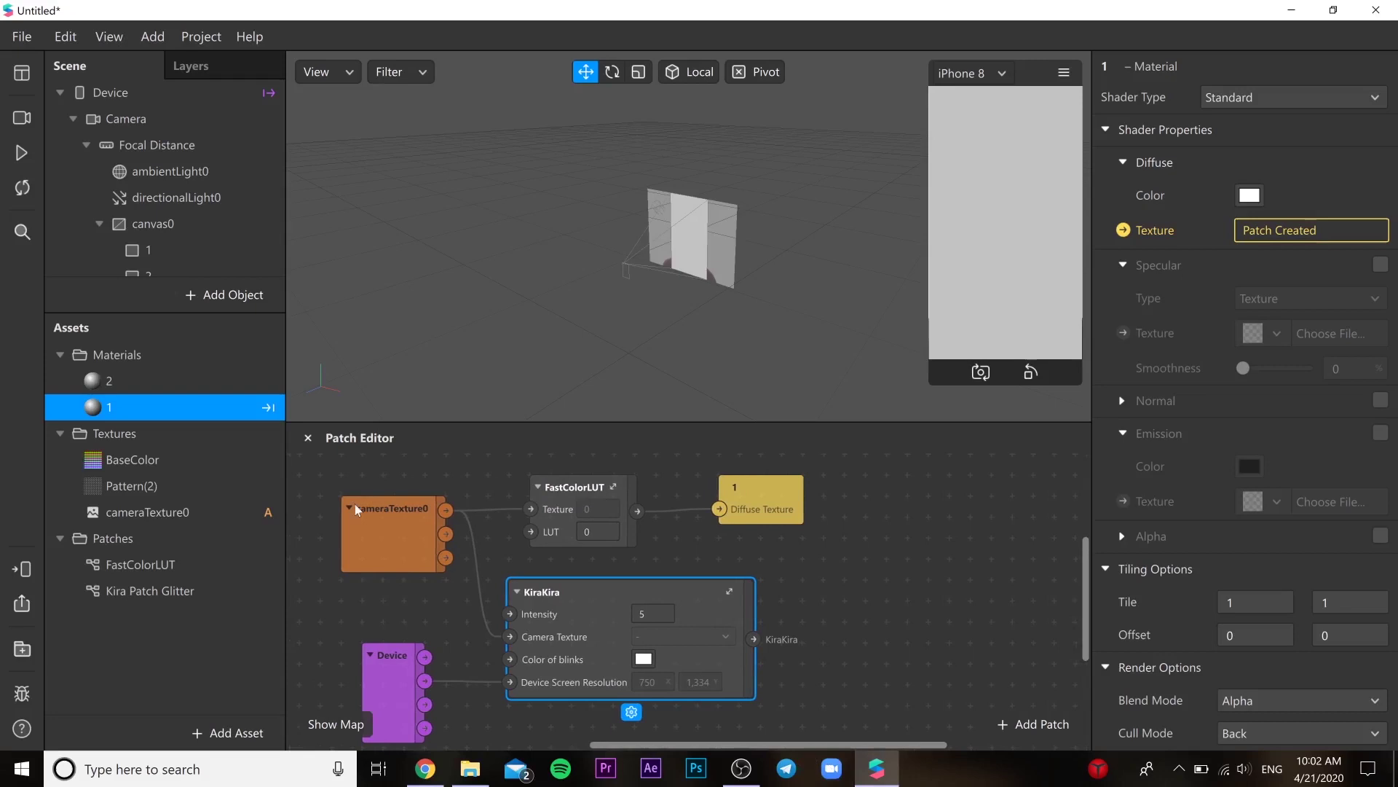
- Select material 2 and set its Diffuse Texture to Pattern(2)
{"action": "left_click", "coordinate": [243, 383]}
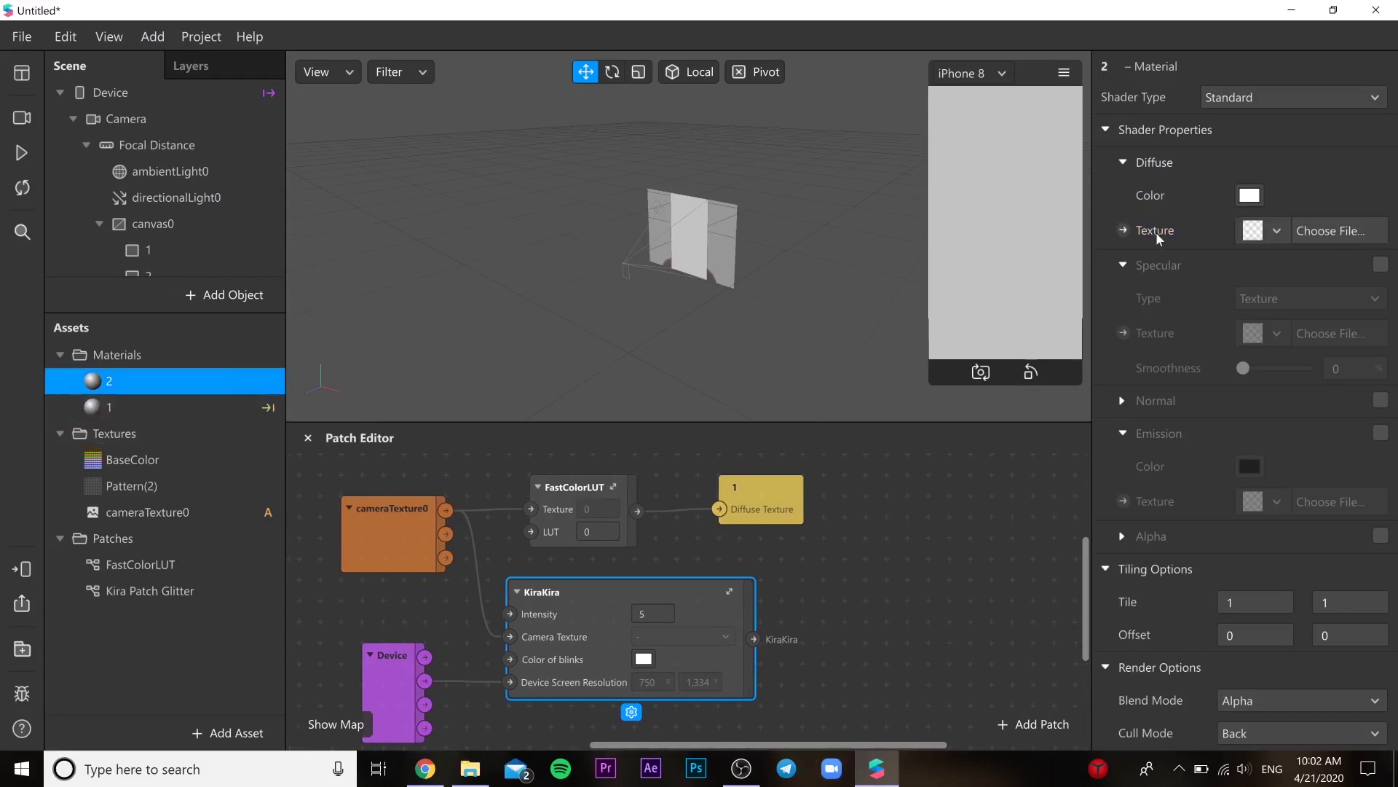
{"action": "left_click", "coordinate": [1274, 232]}
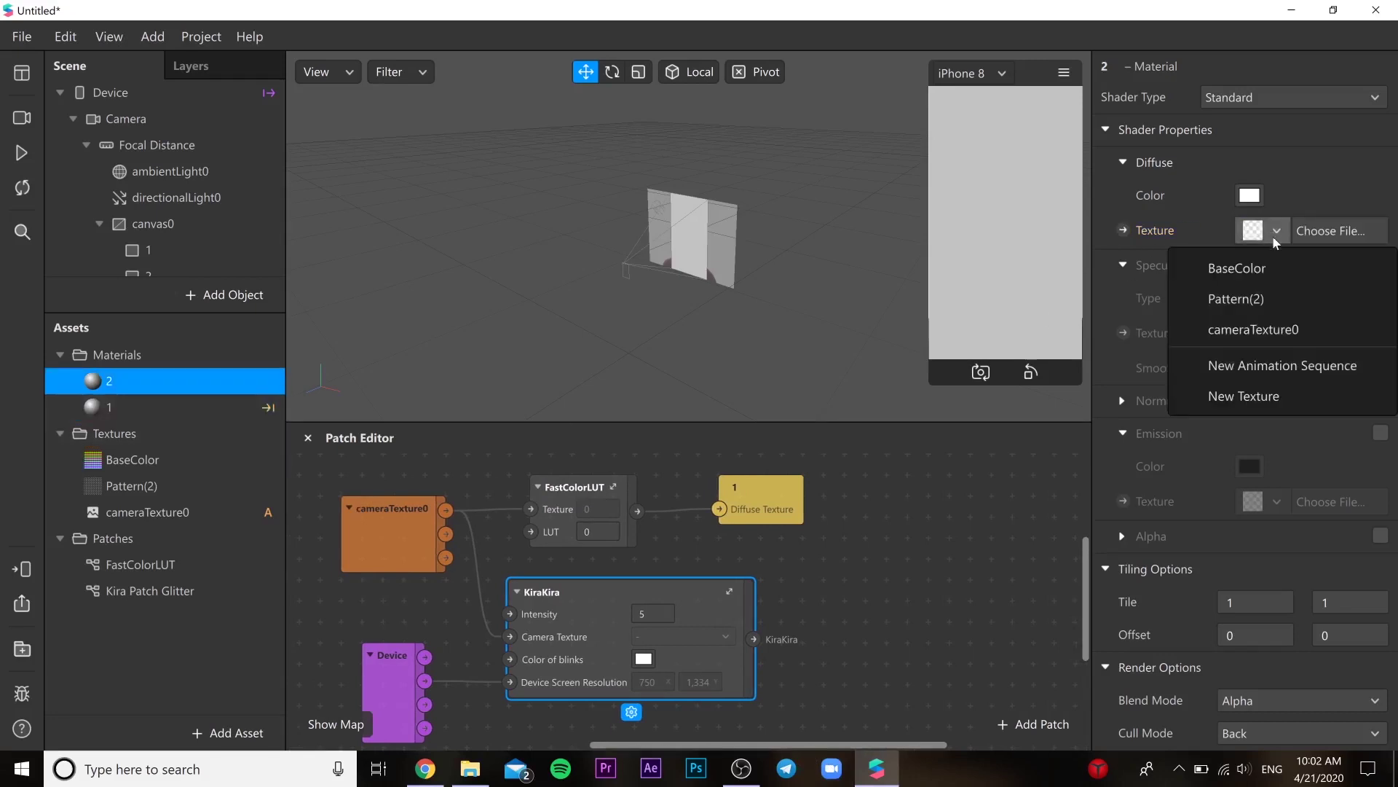
{"action": "left_click", "coordinate": [1275, 298]}
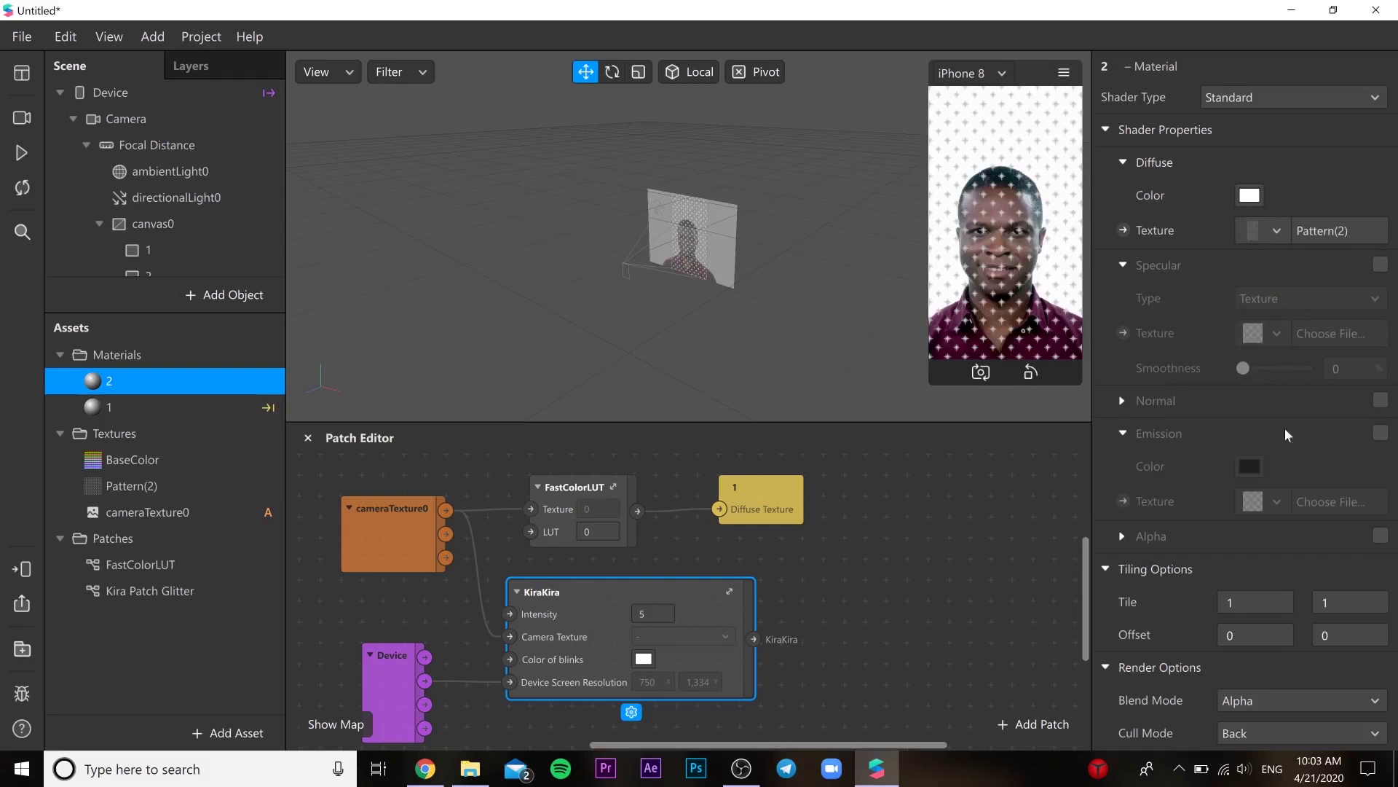
- Enable alpha on material 2 and use Pattern(2) as the alpha texture
{"action": "left_click", "coordinate": [1134, 539]}
{"action": "left_click", "coordinate": [1381, 537]}
{"action": "scroll", "coordinate": [1179, 557], "scroll_direction": "down", "scroll_amount": 2}
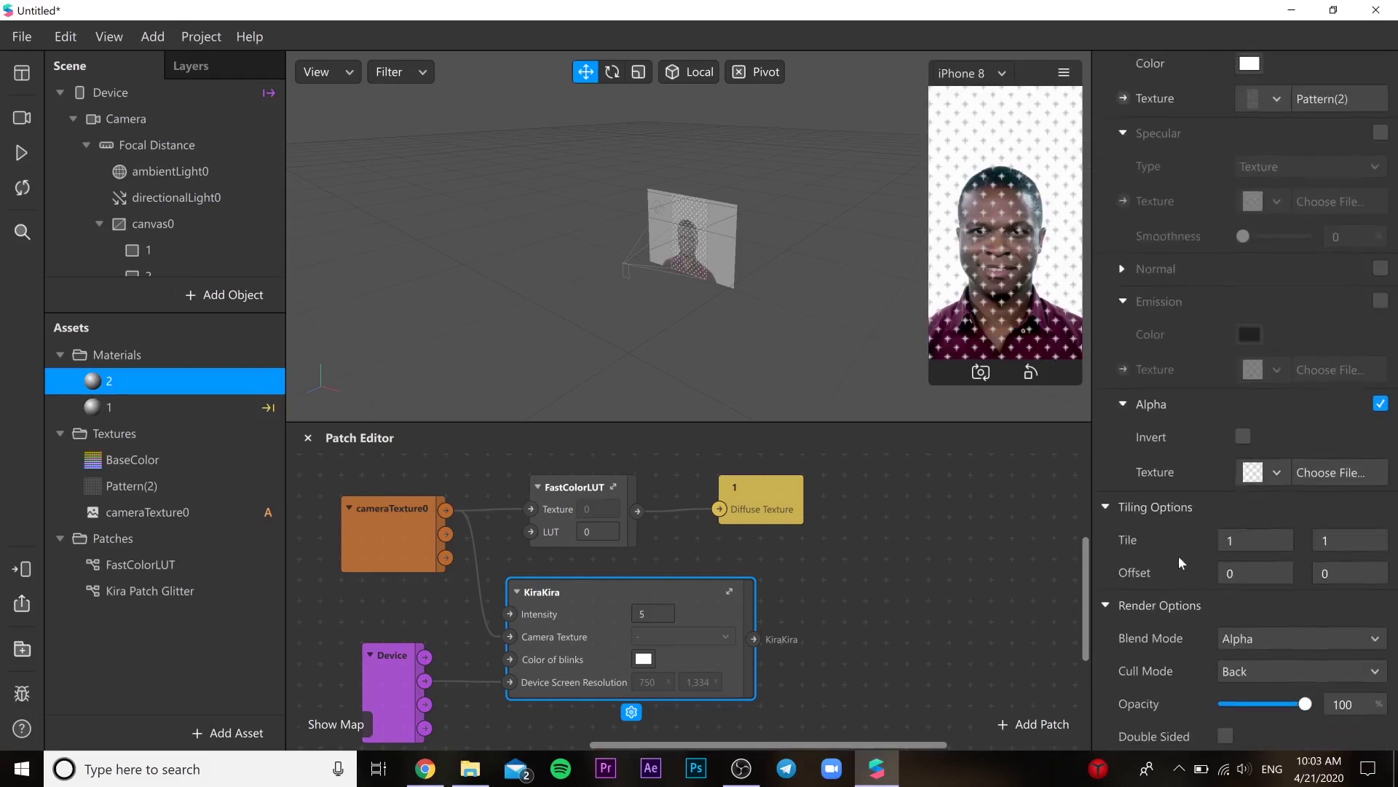
{"action": "left_click", "coordinate": [1267, 463]}
{"action": "left_click", "coordinate": [1238, 531]}
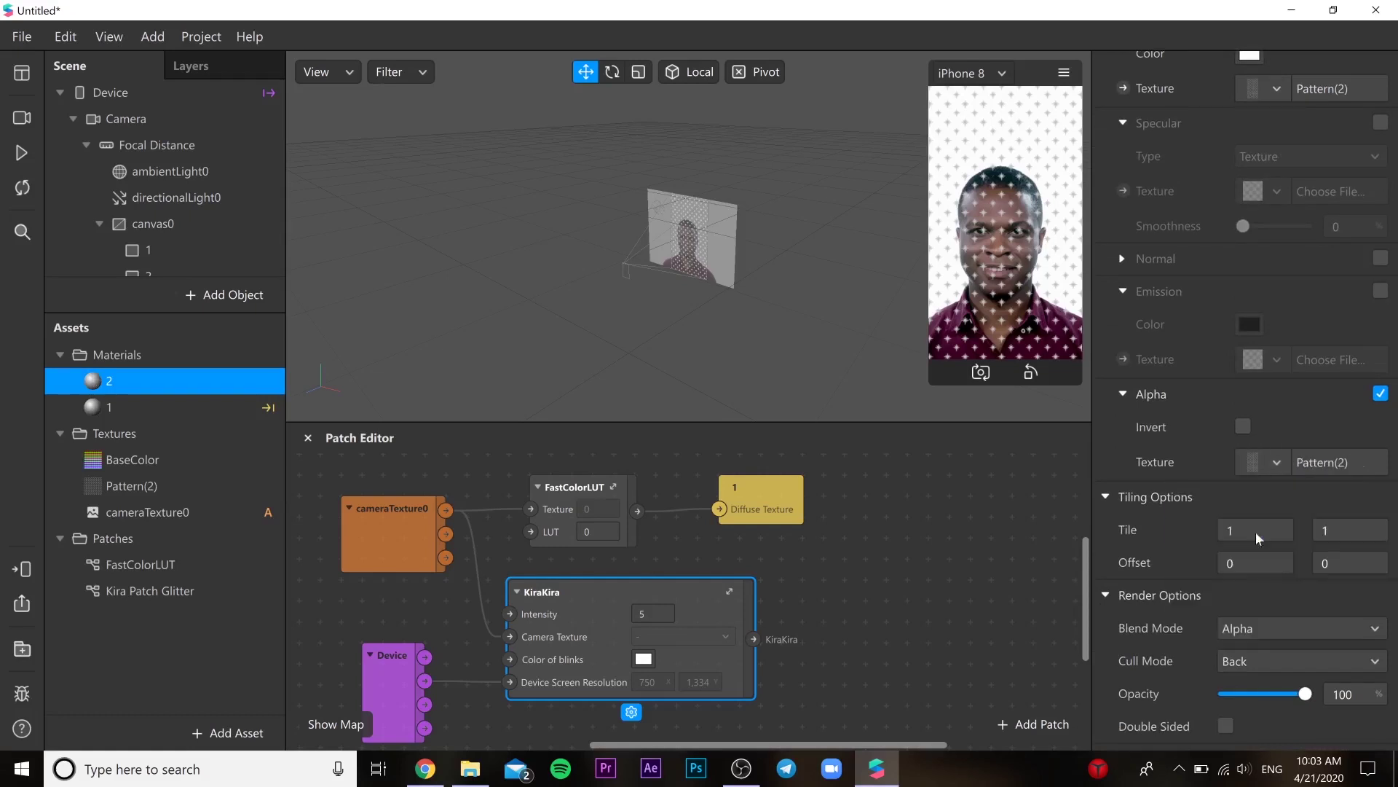
- Set material 2's Blend Mode to Add and lower its Opacity to 62
{"action": "scroll", "coordinate": [1196, 568], "scroll_direction": "down", "scroll_amount": 1}
{"action": "scroll", "coordinate": [1195, 571], "scroll_direction": "down", "scroll_amount": 1}
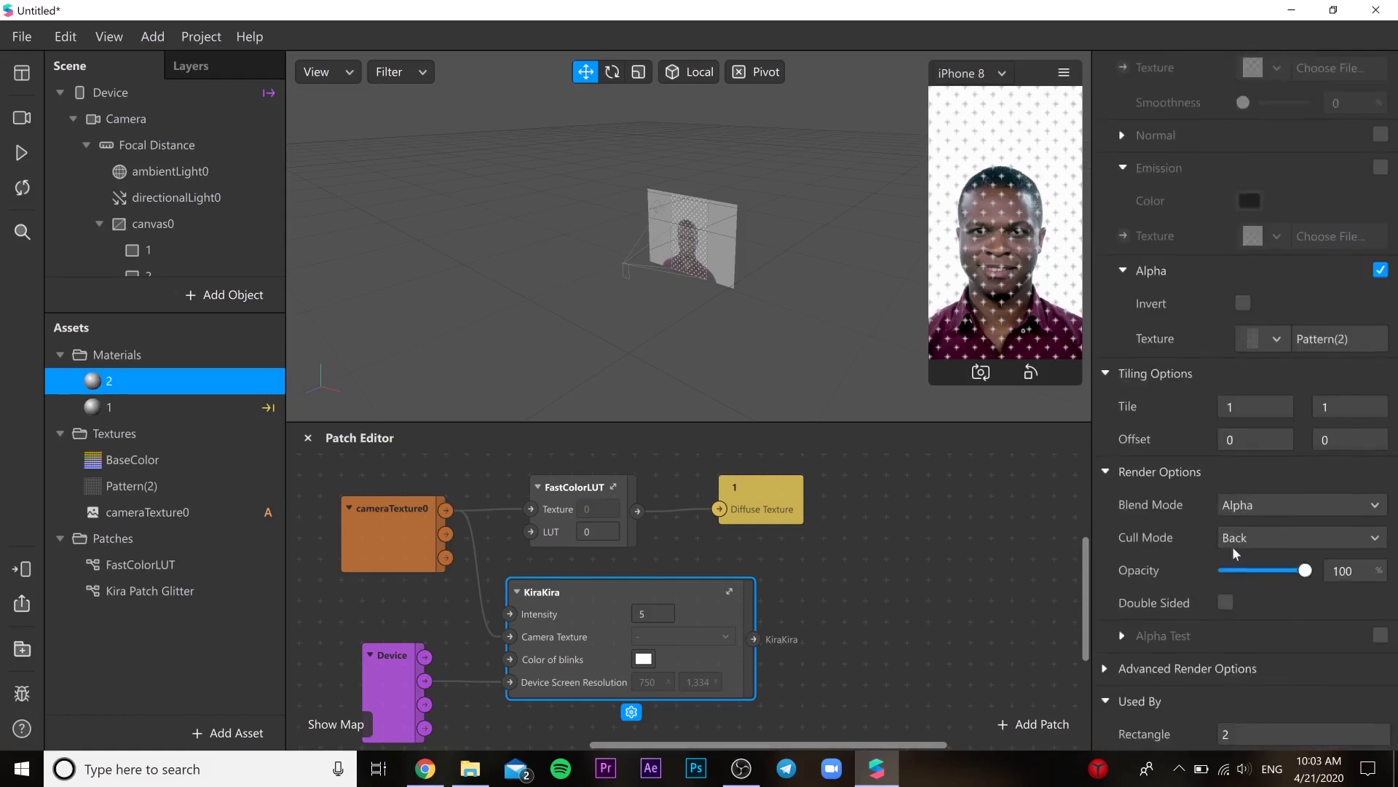
{"action": "left_click", "coordinate": [1271, 508]}
{"action": "left_click", "coordinate": [1272, 507]}
{"action": "left_click_drag", "start_coordinate": [1304, 571], "coordinate": [1276, 581]}
{"action": "scroll", "coordinate": [1119, 182], "scroll_direction": "up", "scroll_amount": 4}
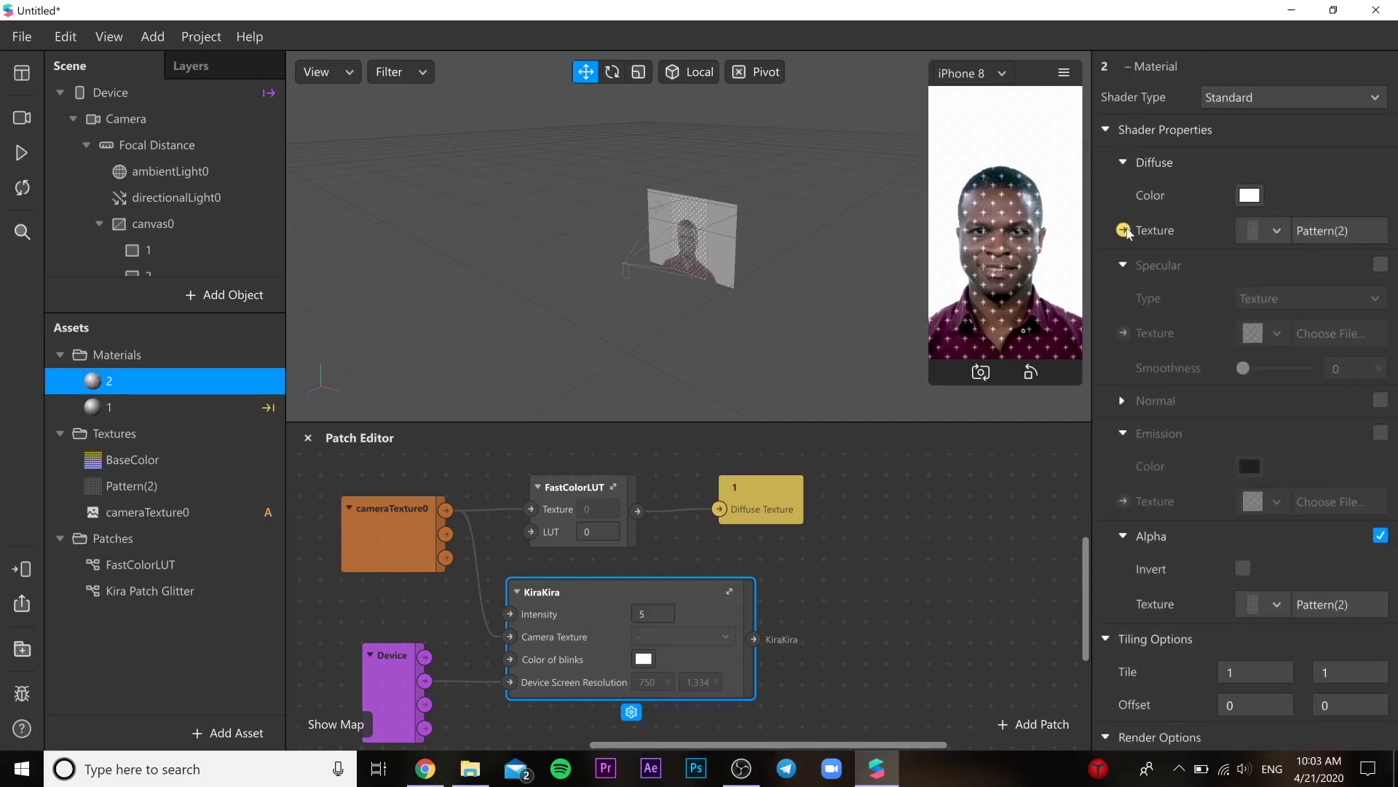
- Make material 2's Diffuse Texture a patch placed right of KiraKira, then play and resize the face preview
{"action": "left_click", "coordinate": [1123, 230]}
{"action": "left_click_drag", "start_coordinate": [735, 635], "coordinate": [882, 633]}
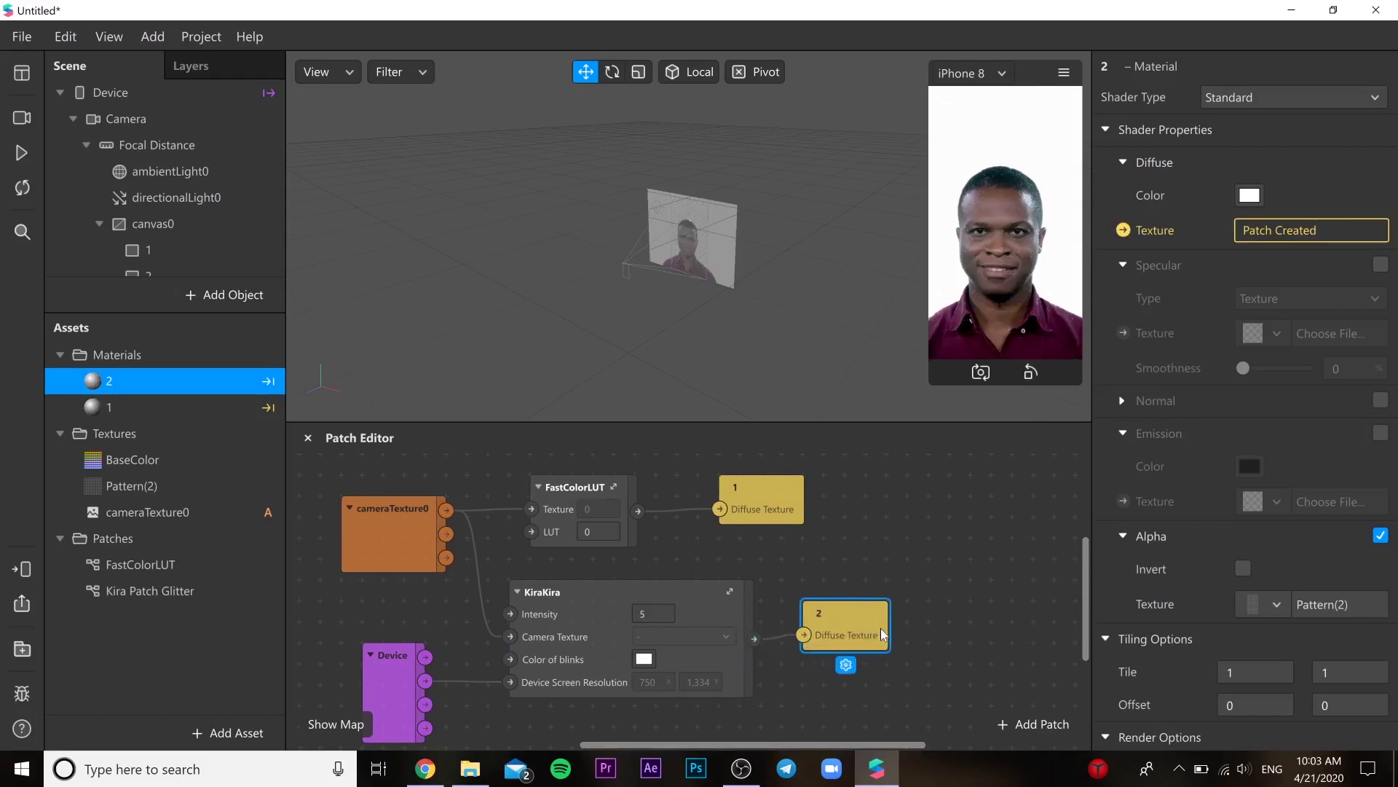
{"action": "left_click", "coordinate": [29, 155]}
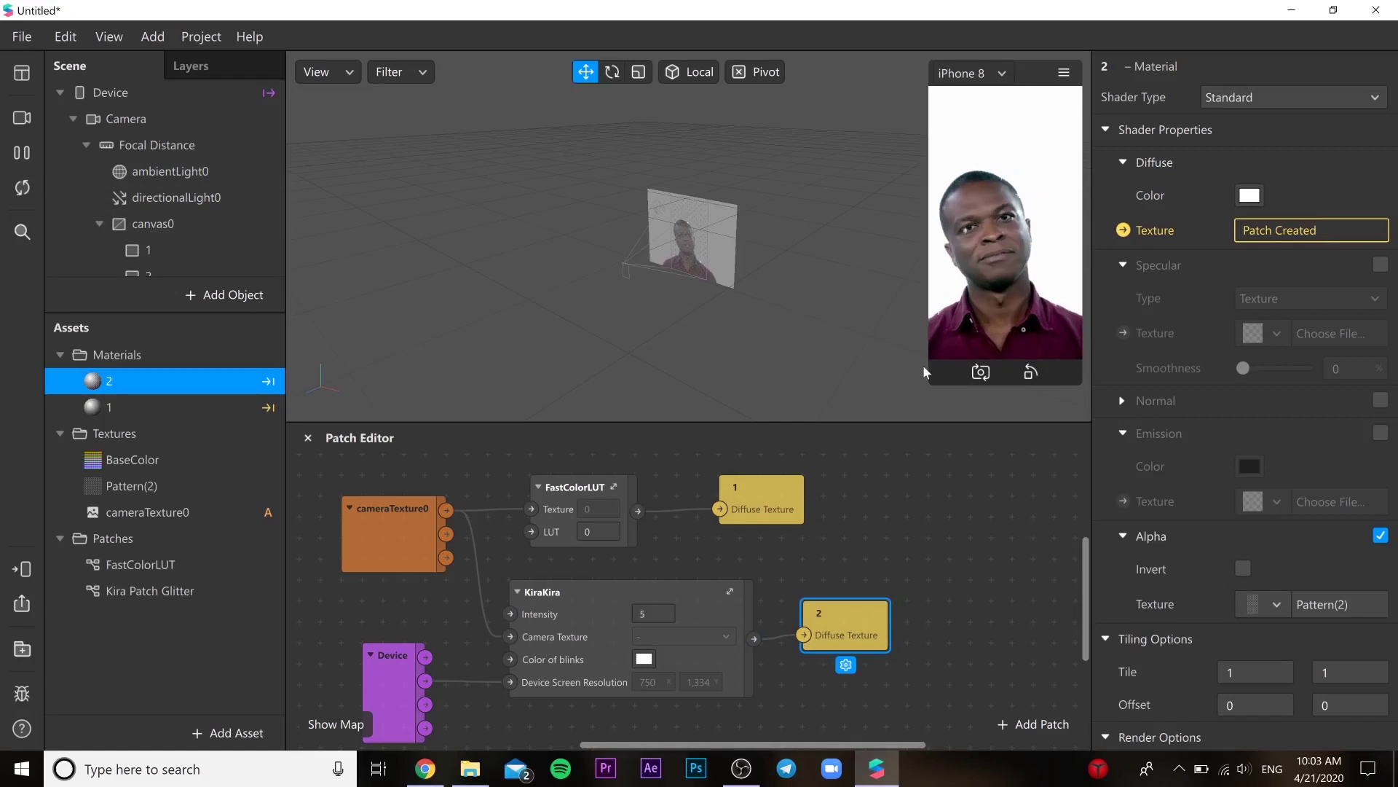
{"action": "left_click_drag", "start_coordinate": [929, 383], "coordinate": [711, 625]}
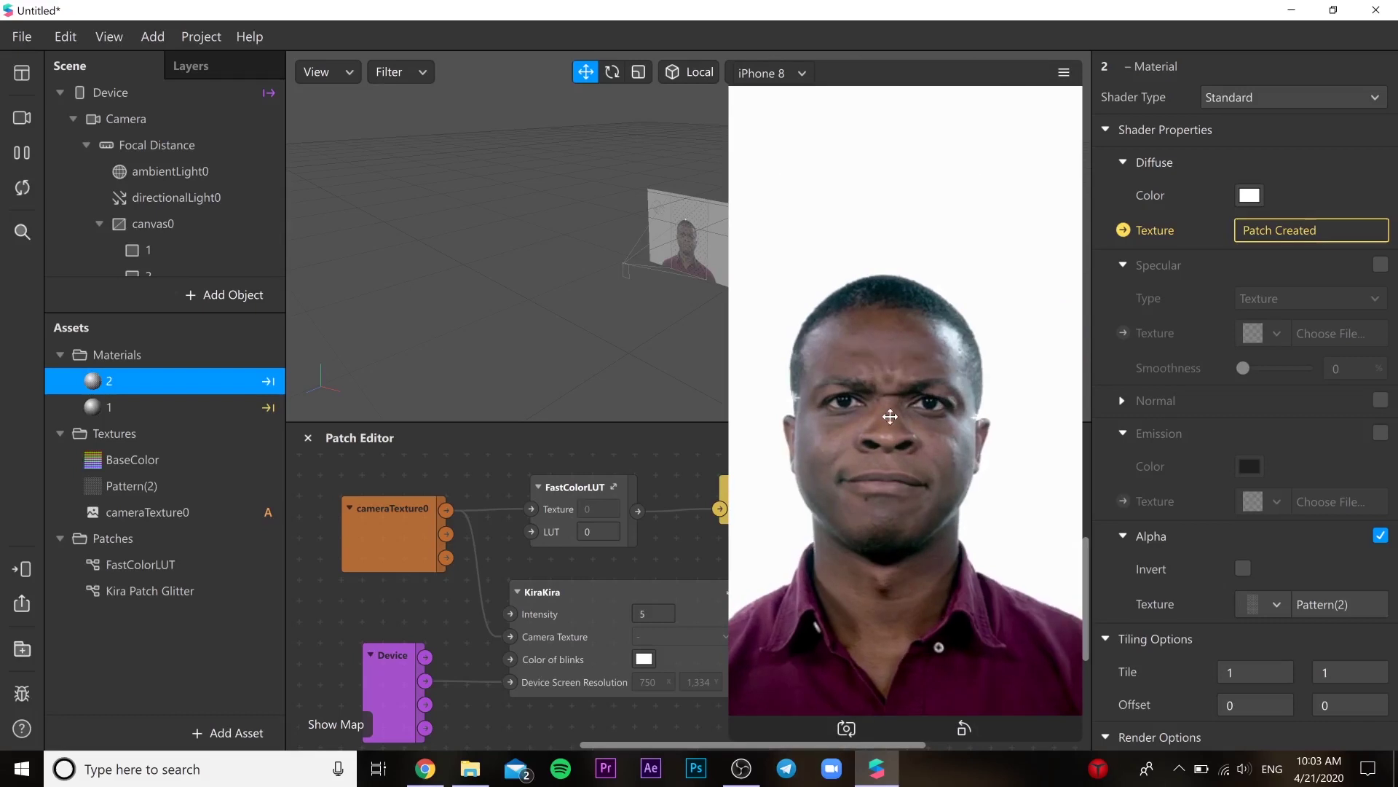
{"action": "left_click_drag", "start_coordinate": [770, 678], "coordinate": [870, 501]}
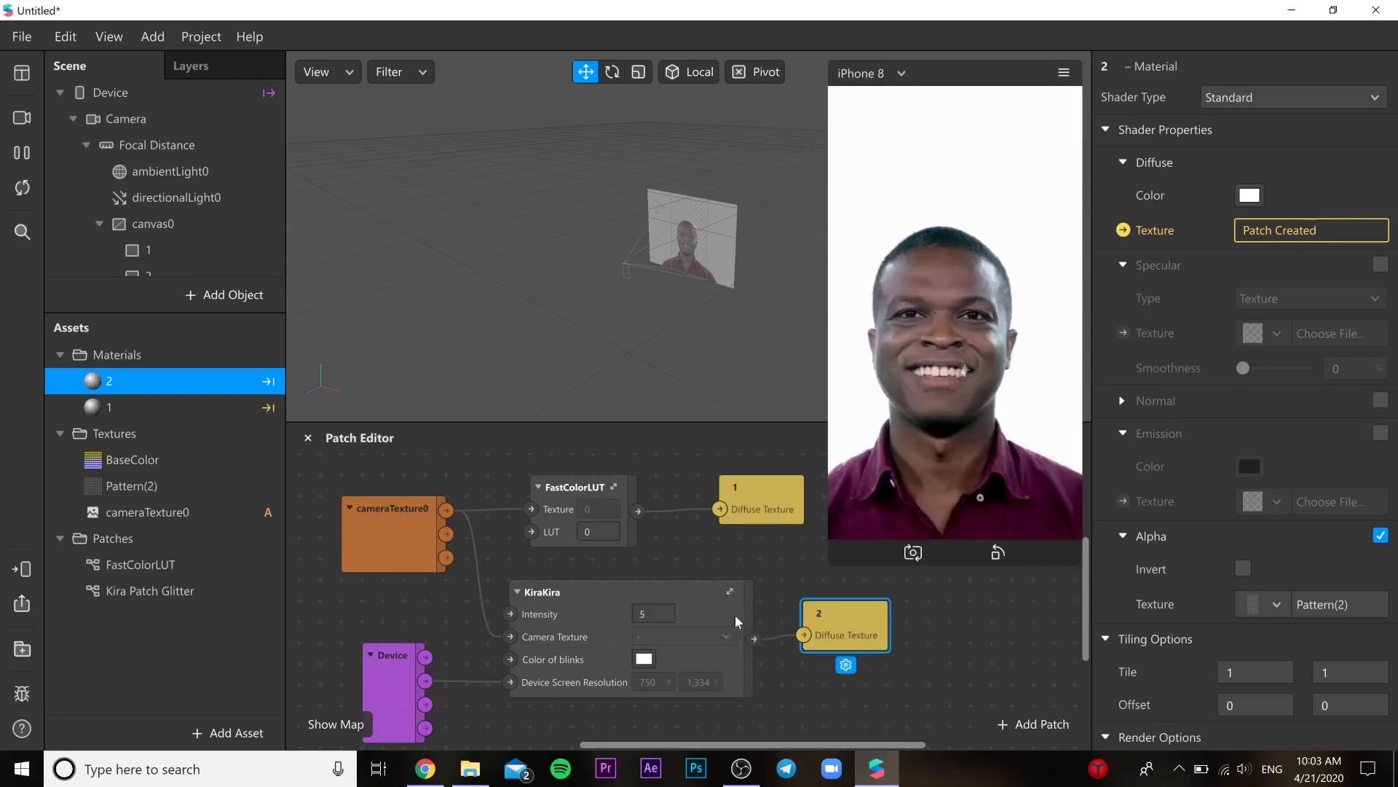
- Try blue, red, black and white blink colours, then settle on bright green #1dff70
{"action": "left_click", "coordinate": [654, 659]}
{"action": "left_click_drag", "start_coordinate": [832, 152], "coordinate": [630, 191]}
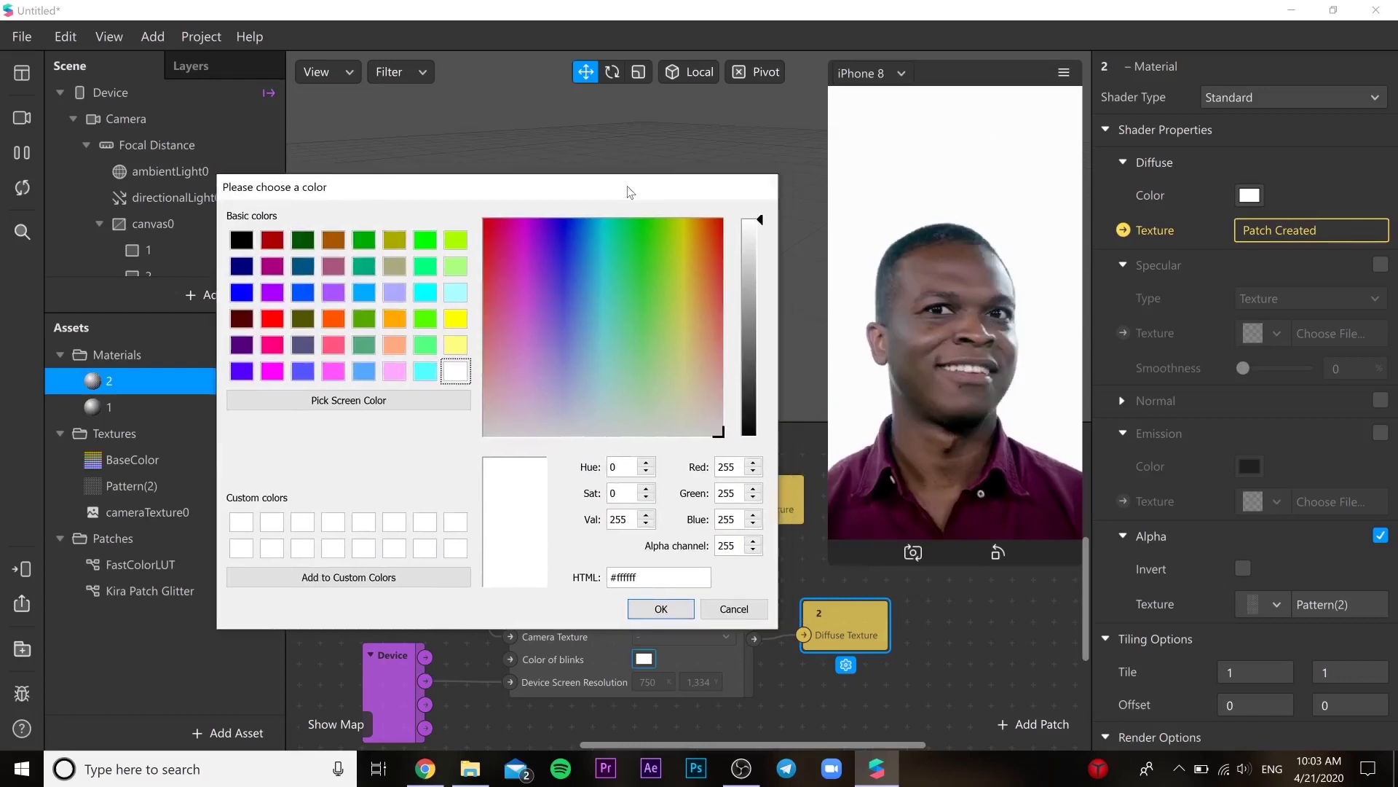
{"action": "left_click", "coordinate": [564, 231]}
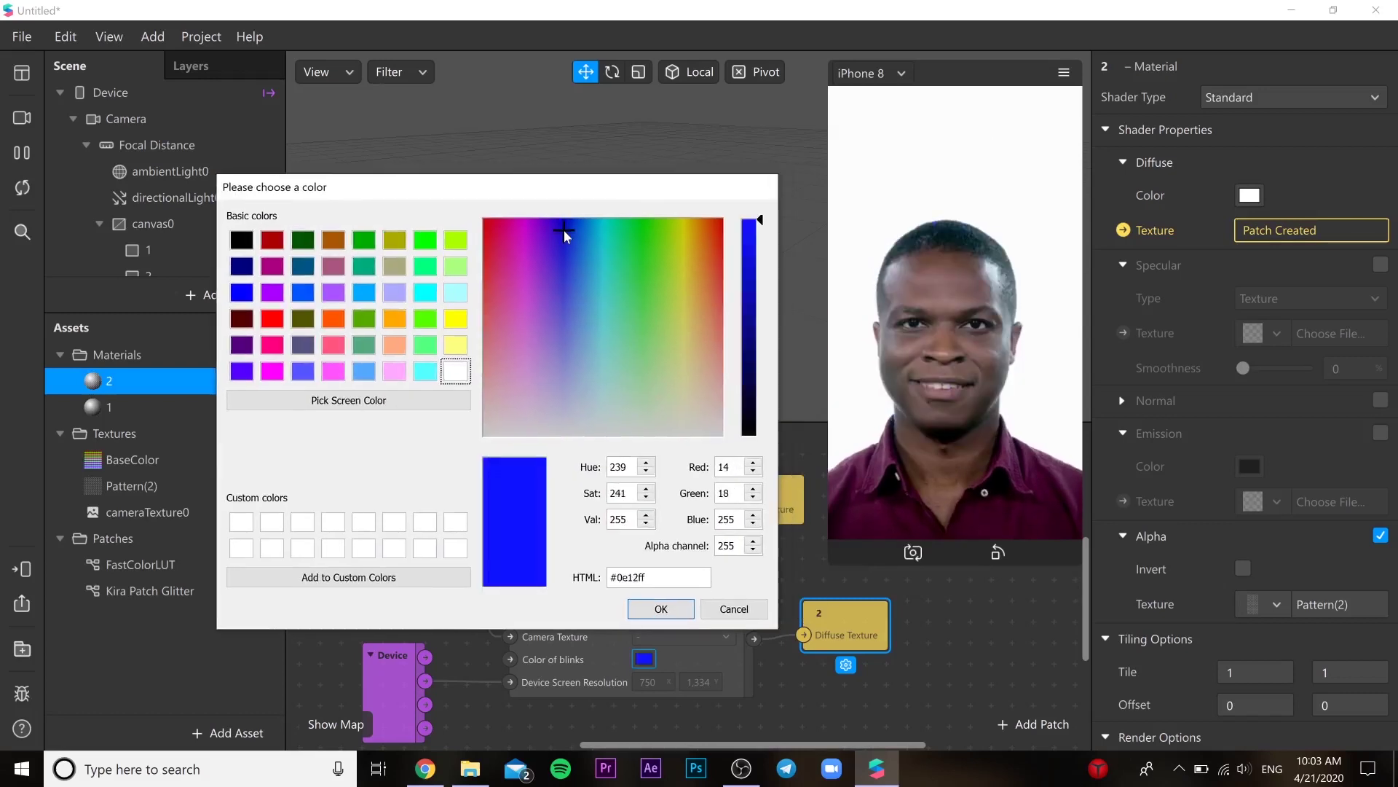
{"action": "left_click_drag", "start_coordinate": [593, 247], "coordinate": [750, 213]}
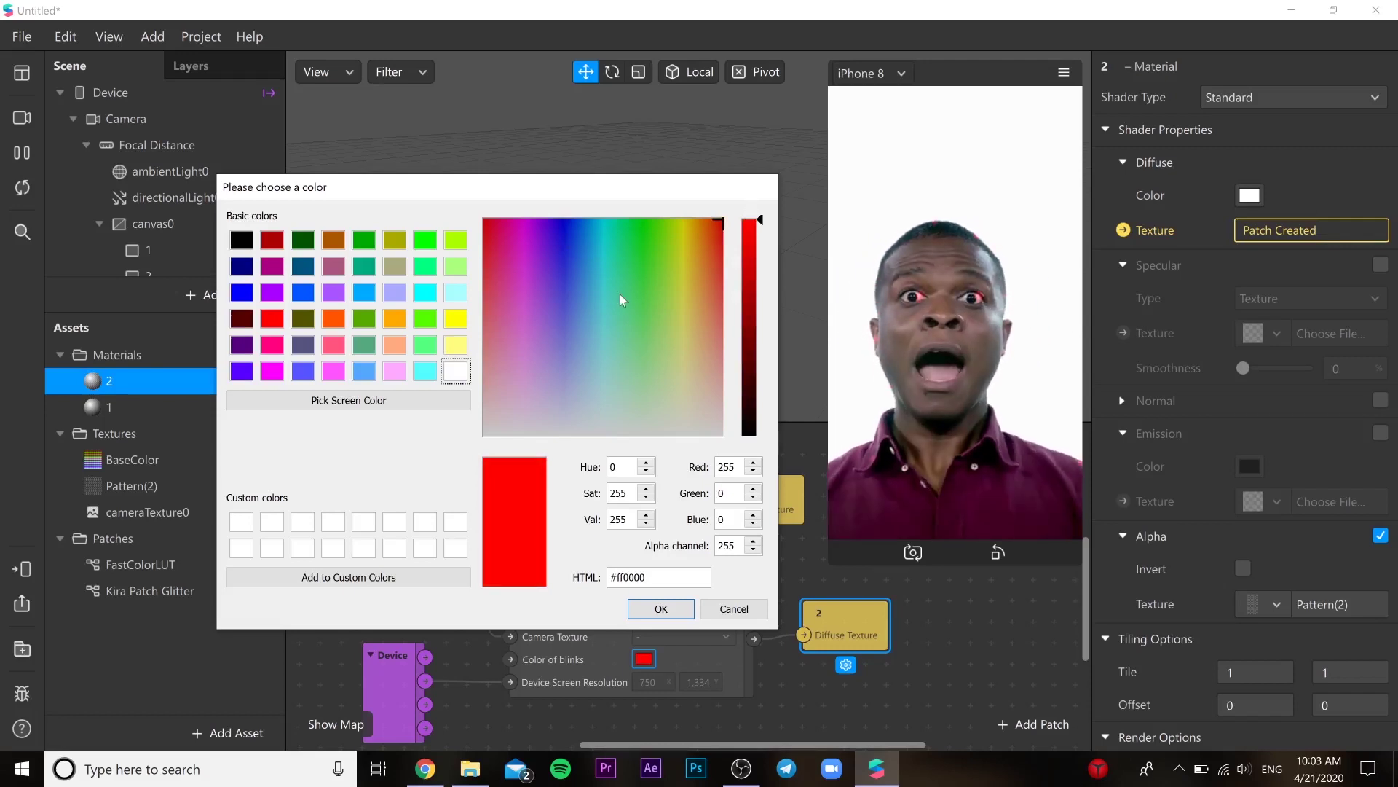
{"action": "left_click", "coordinate": [244, 241]}
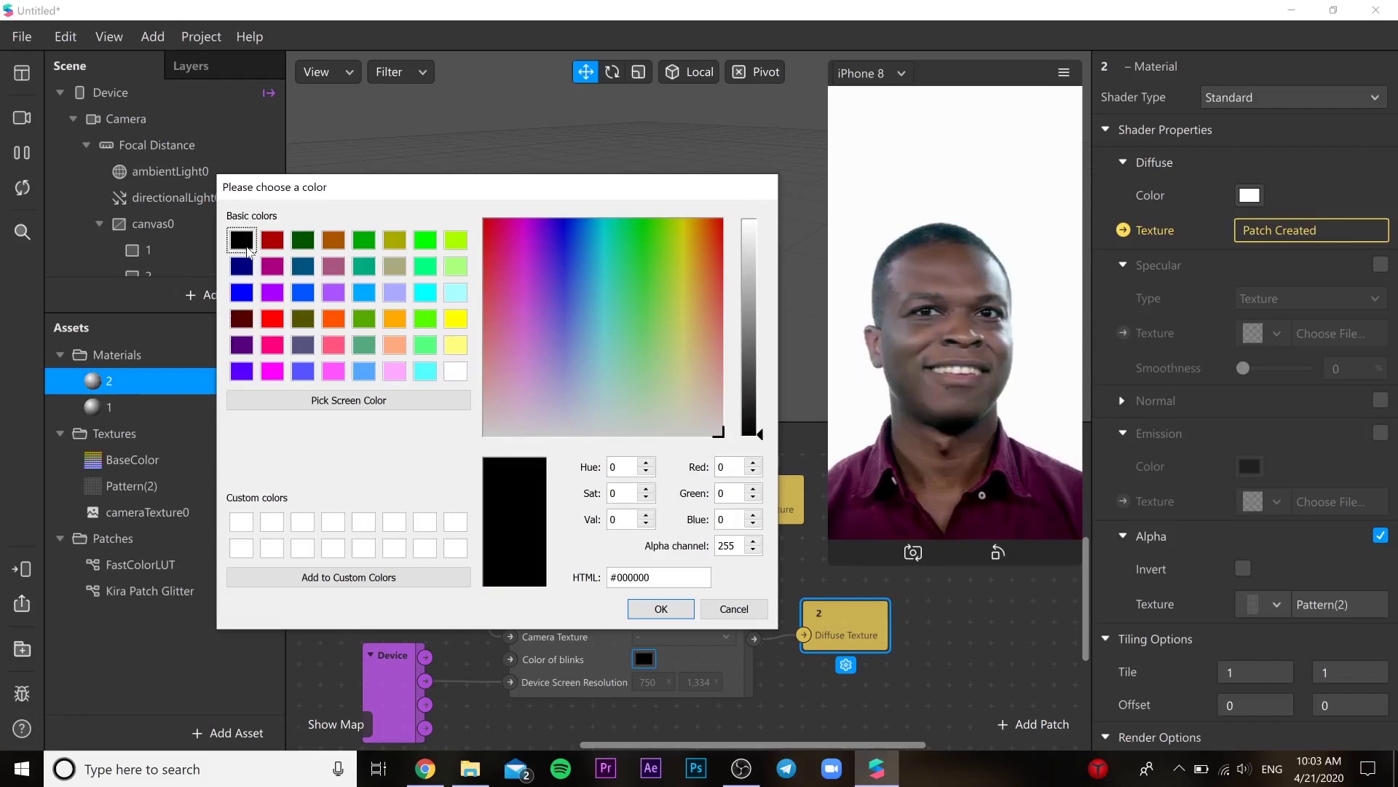
{"action": "left_click", "coordinate": [455, 370]}
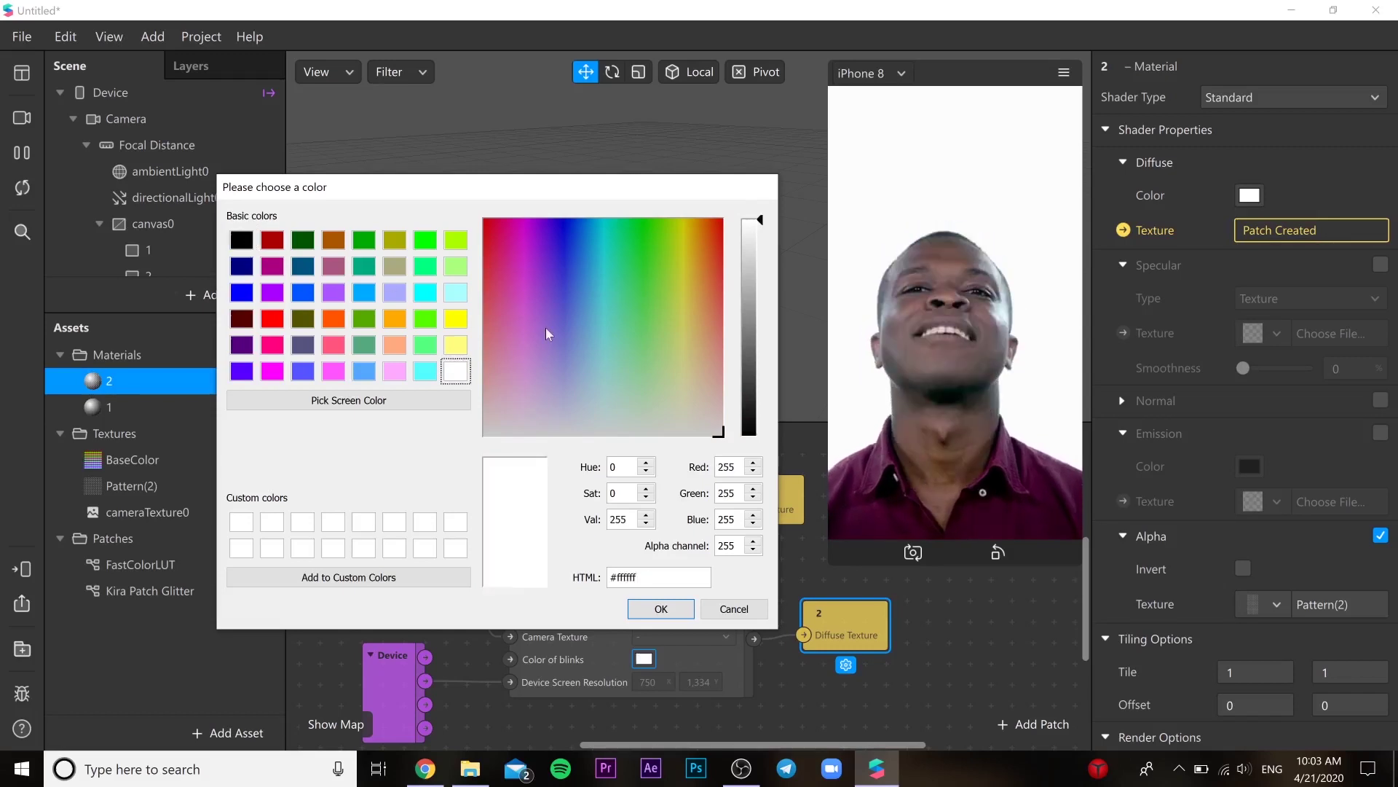
{"action": "left_click_drag", "start_coordinate": [562, 227], "coordinate": [629, 246]}
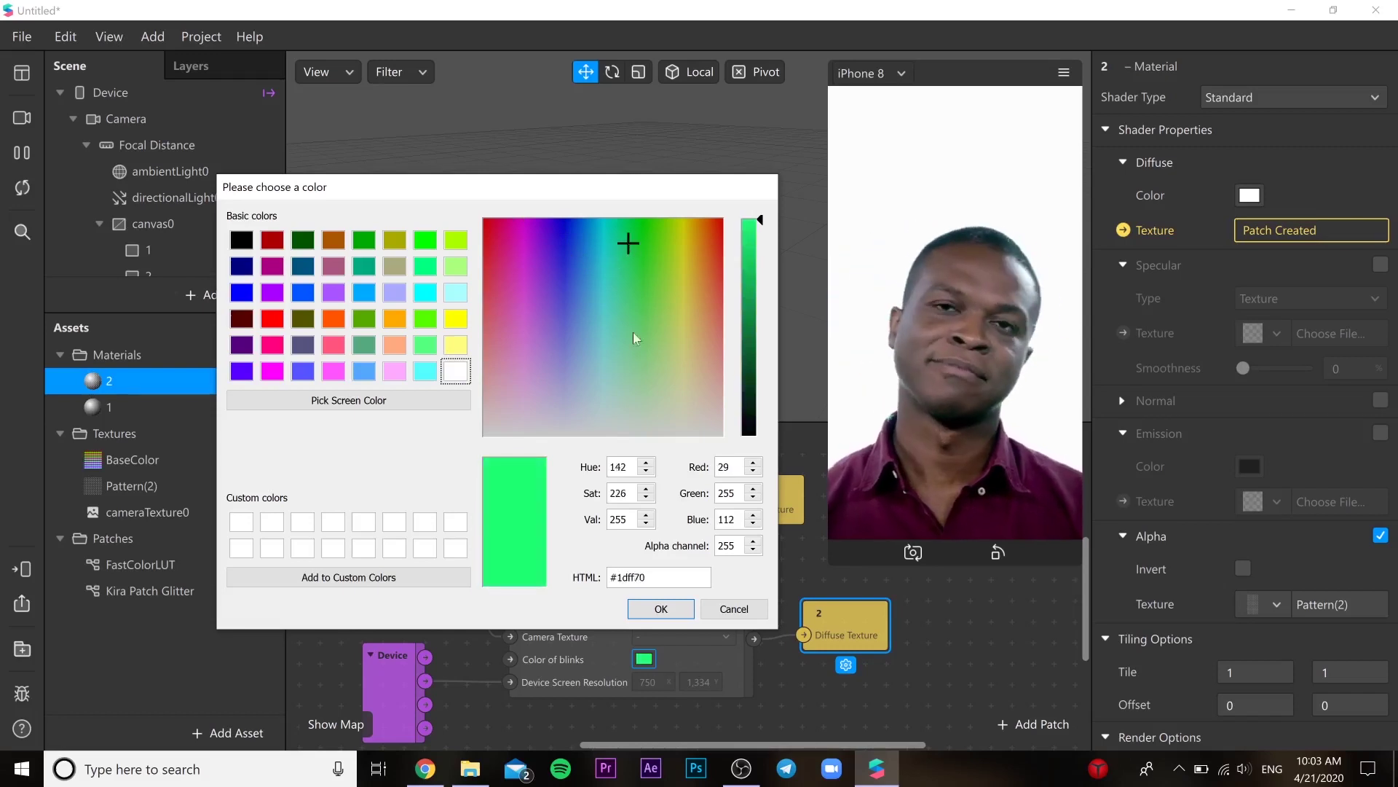
{"action": "left_click", "coordinate": [661, 608]}
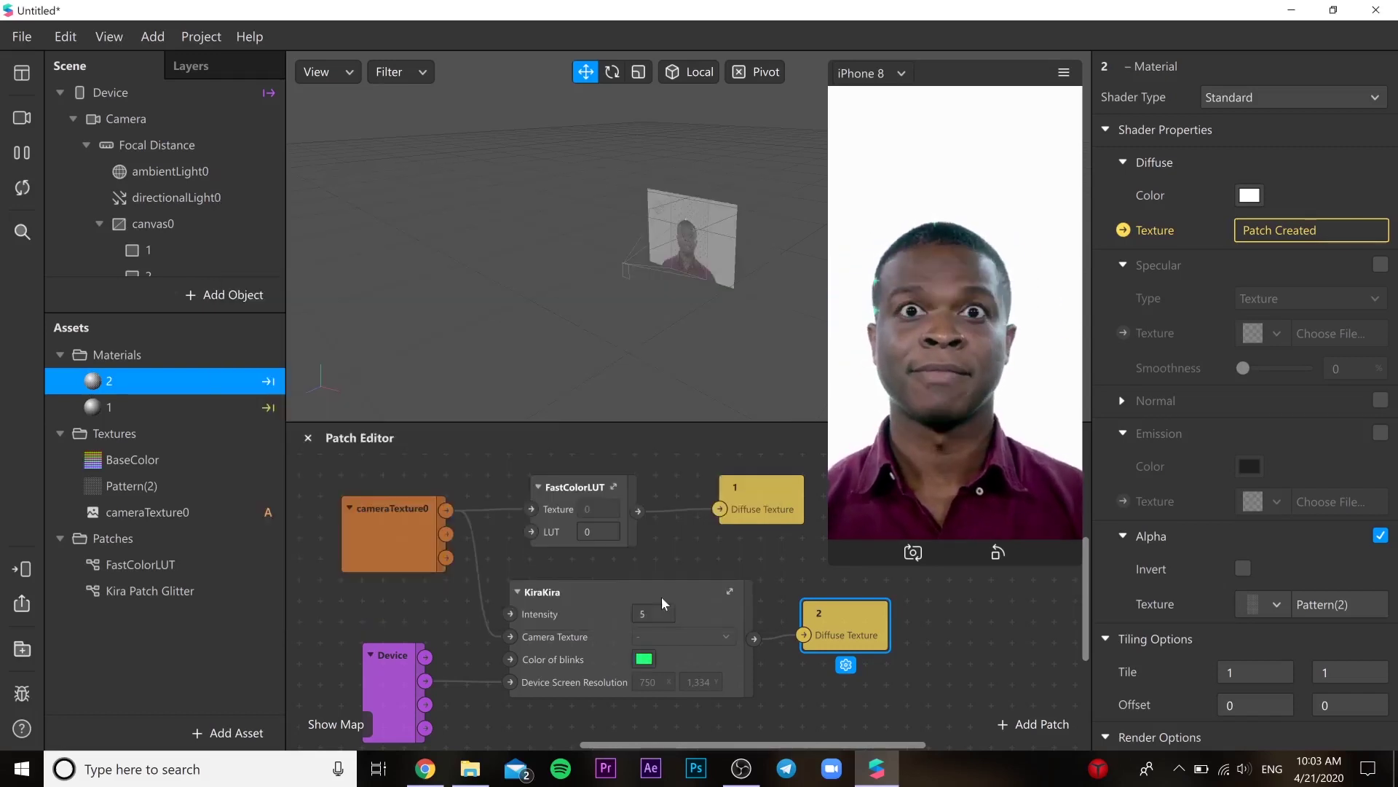
- Enter 50 as the KiraKira Intensity value, replacing 5
{"action": "left_click", "coordinate": [606, 619]}
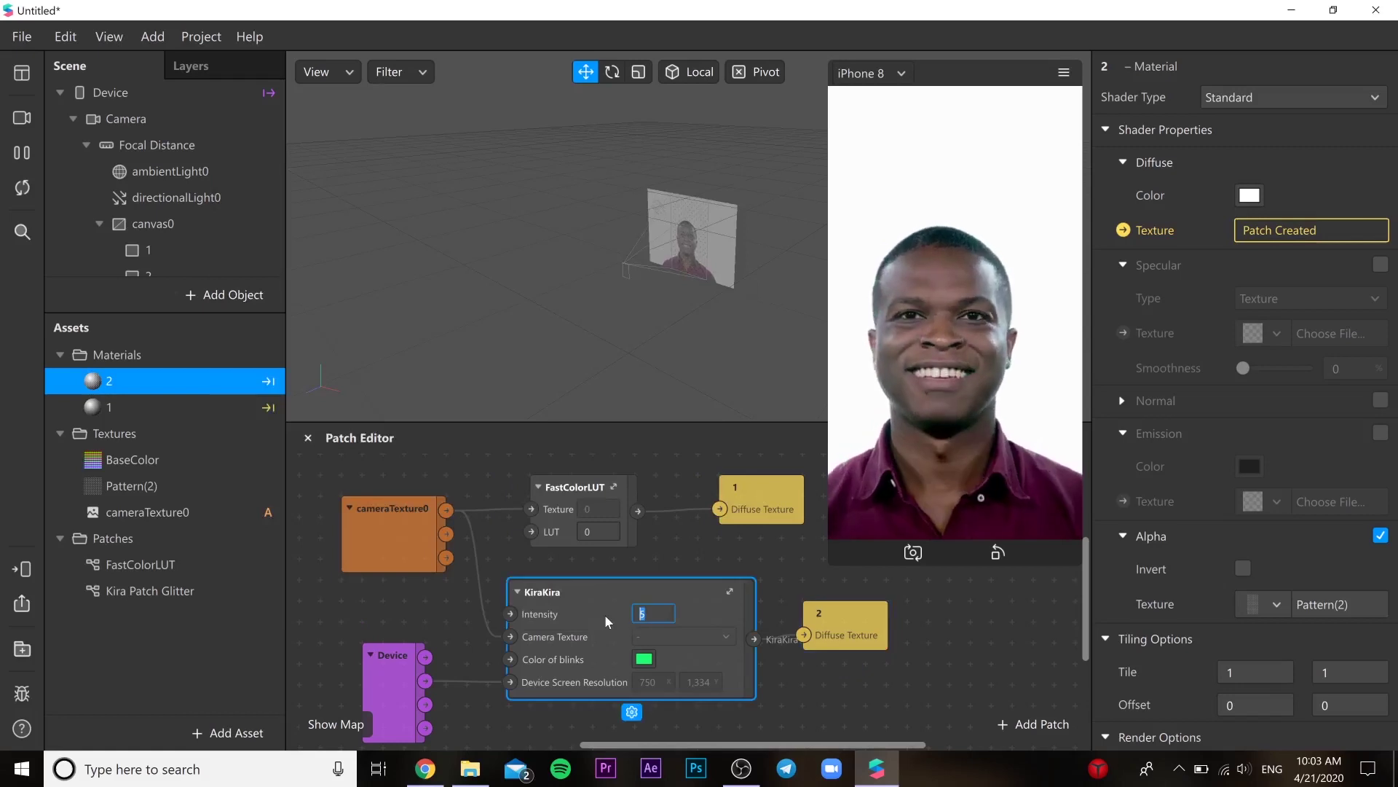
{"action": "type", "text": "50"}
{"action": "key", "text": "Return"}
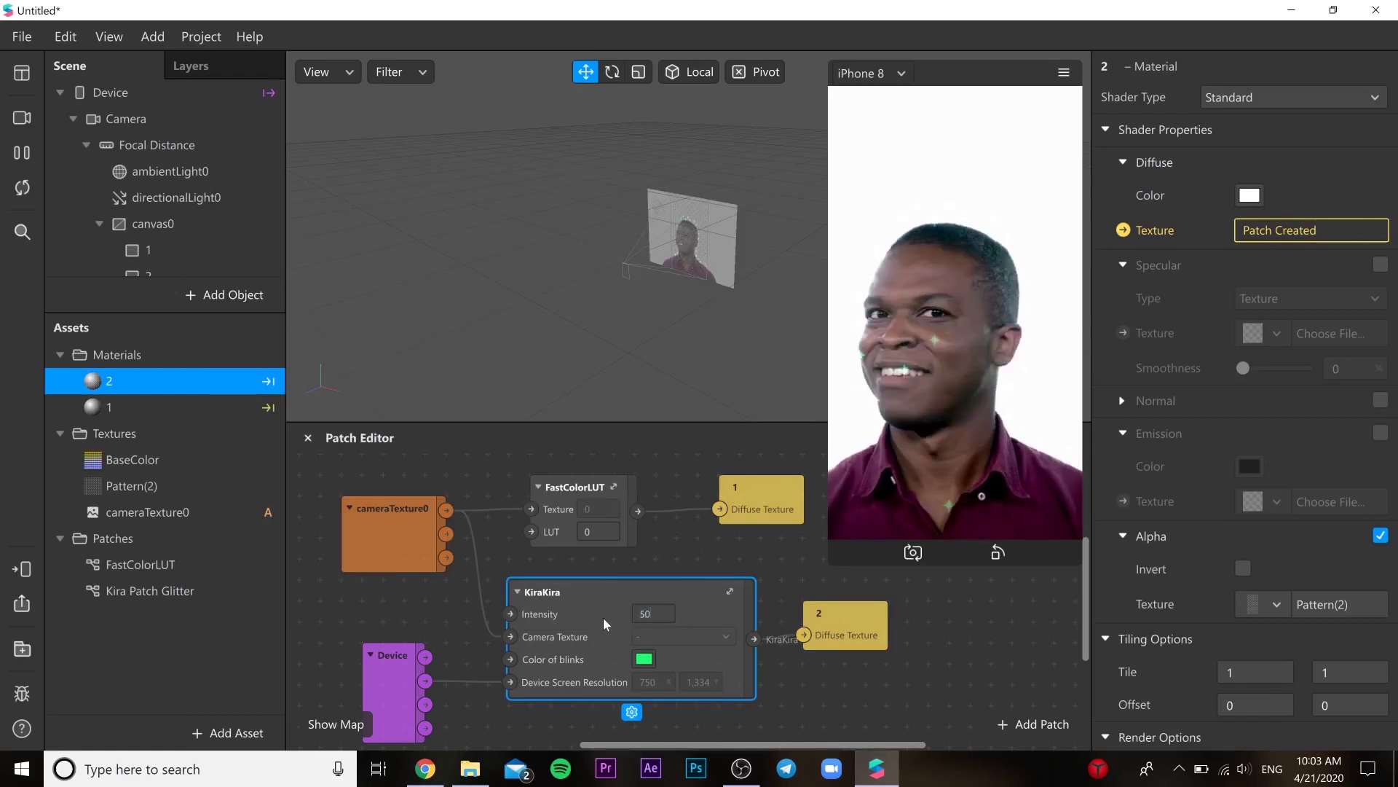